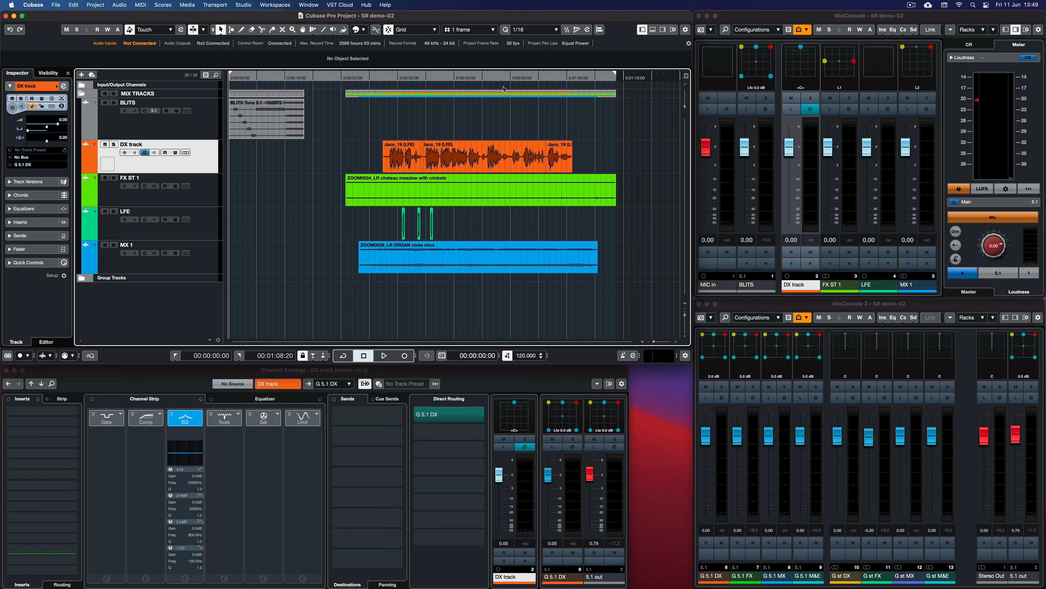
# Solo the DX track and audition it from about 00:00:28:09
pyautogui.doubleClick(387, 79)
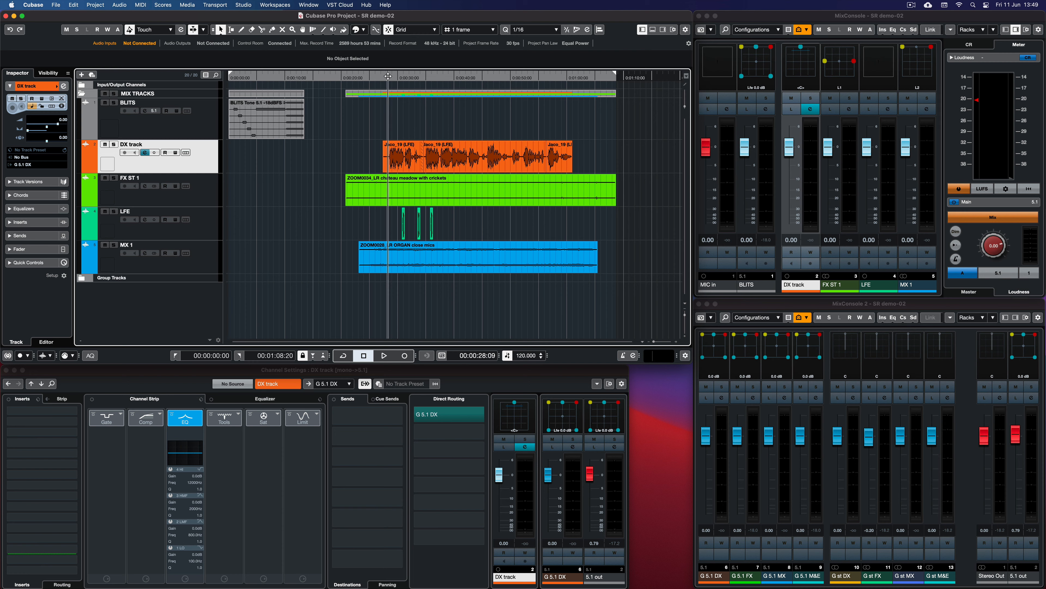
pyautogui.press('s')
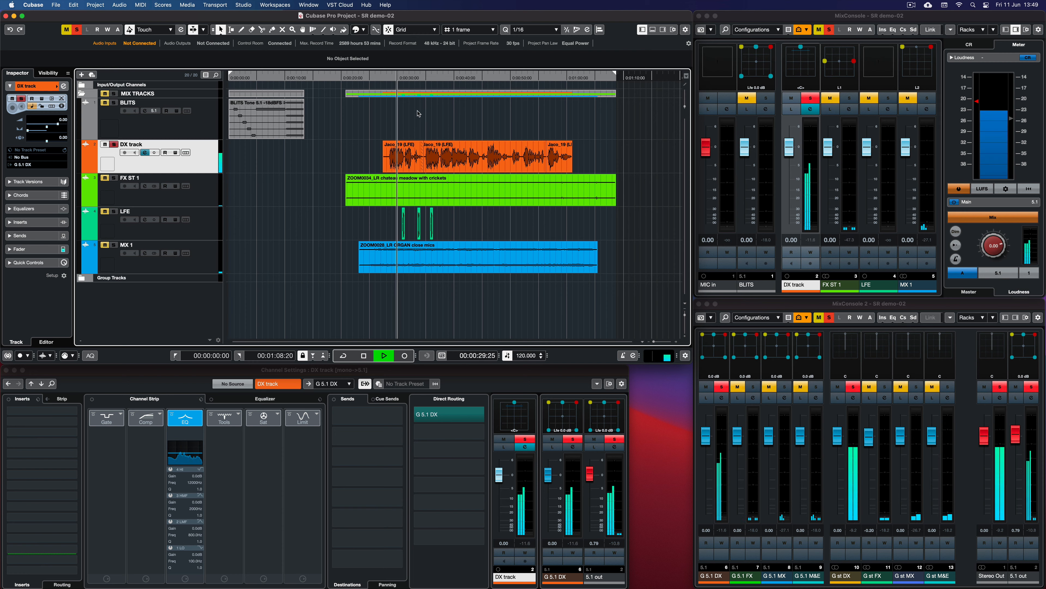
pyautogui.press('space')
# Solo and select the FX ST 1 track, and audition it from about 00:00:26:04
pyautogui.click(114, 178)
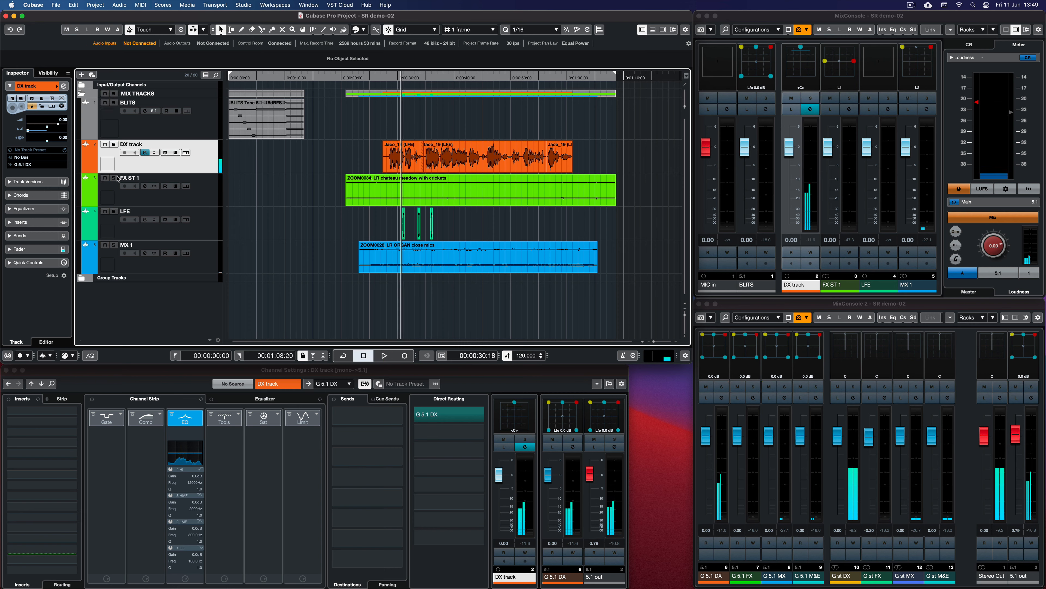
pyautogui.click(376, 76)
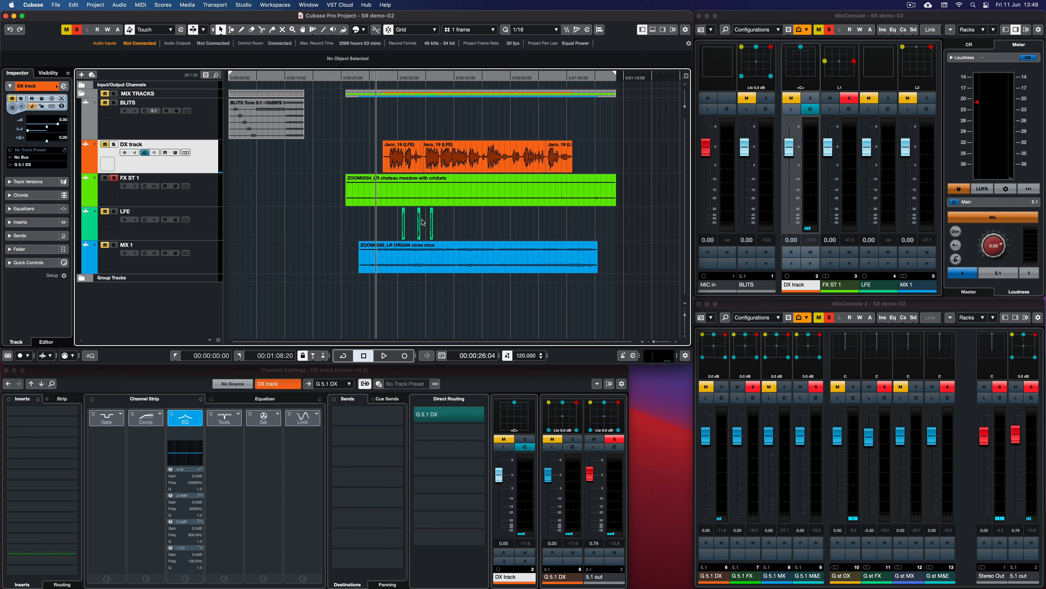
pyautogui.click(169, 196)
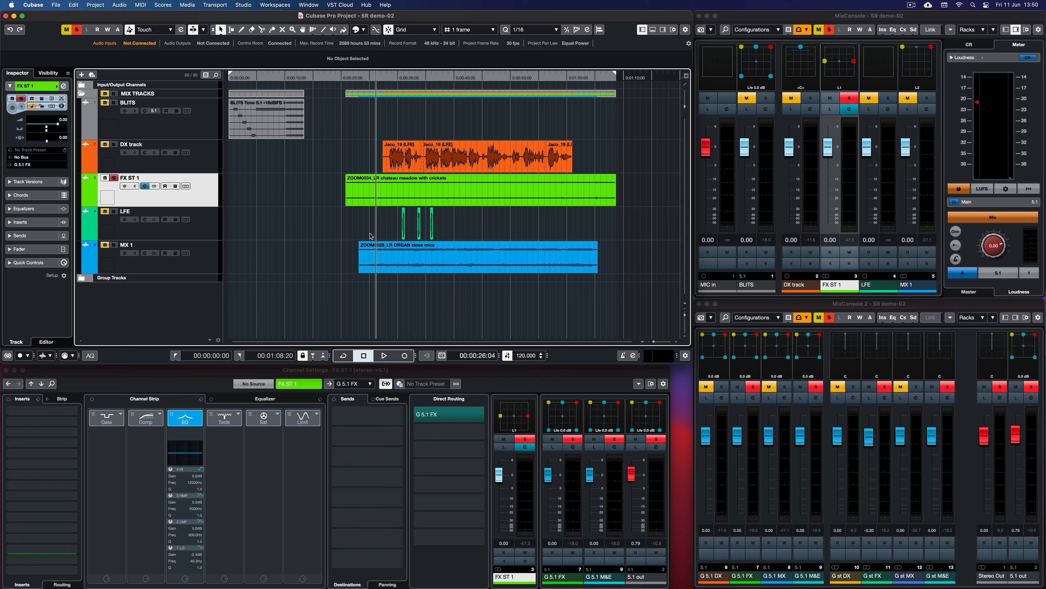
pyautogui.press('space')
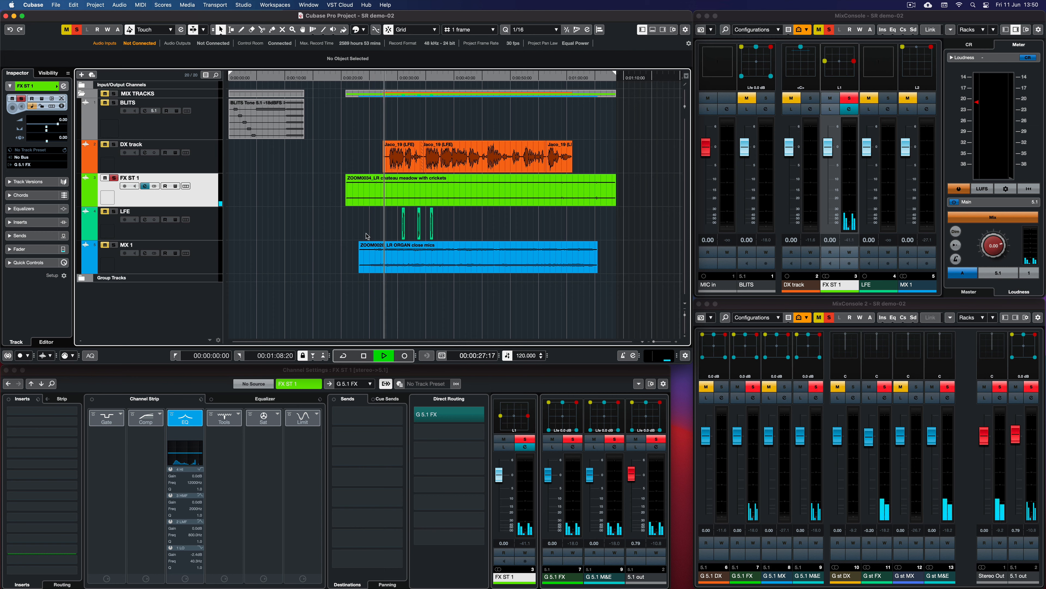
pyautogui.press('space')
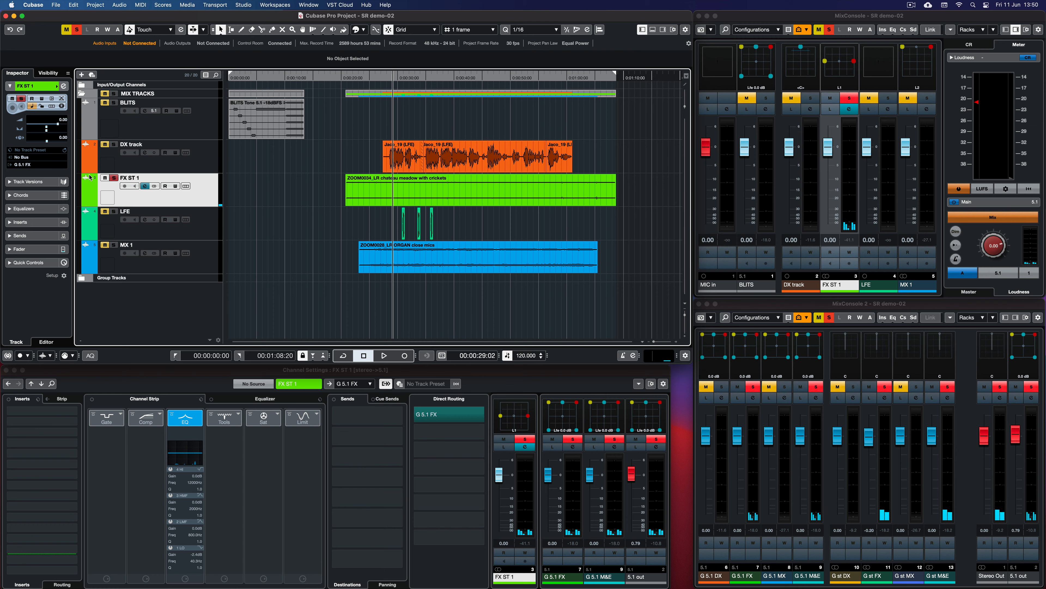
# Move the solo from FX ST 1 to the LFE track and audition it from about 00:00:30:21
pyautogui.click(114, 179)
pyautogui.click(113, 212)
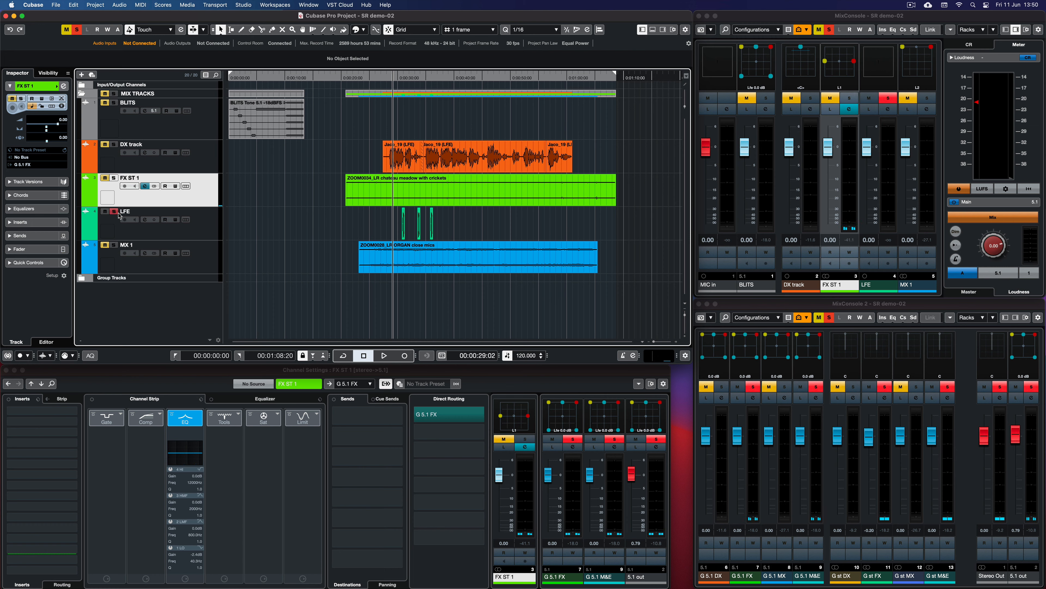
pyautogui.click(399, 77)
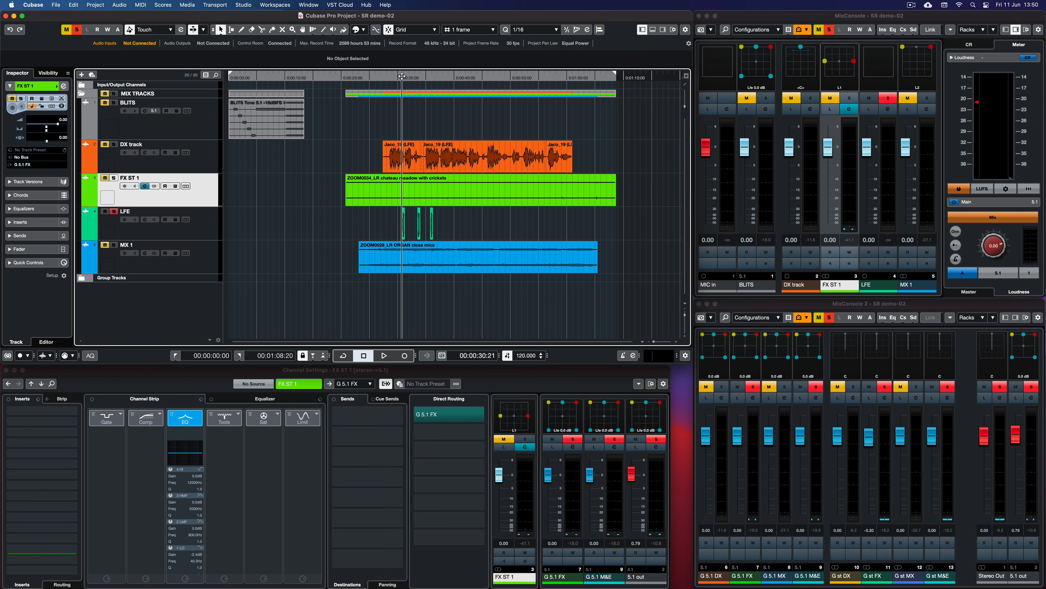
pyautogui.press('space')
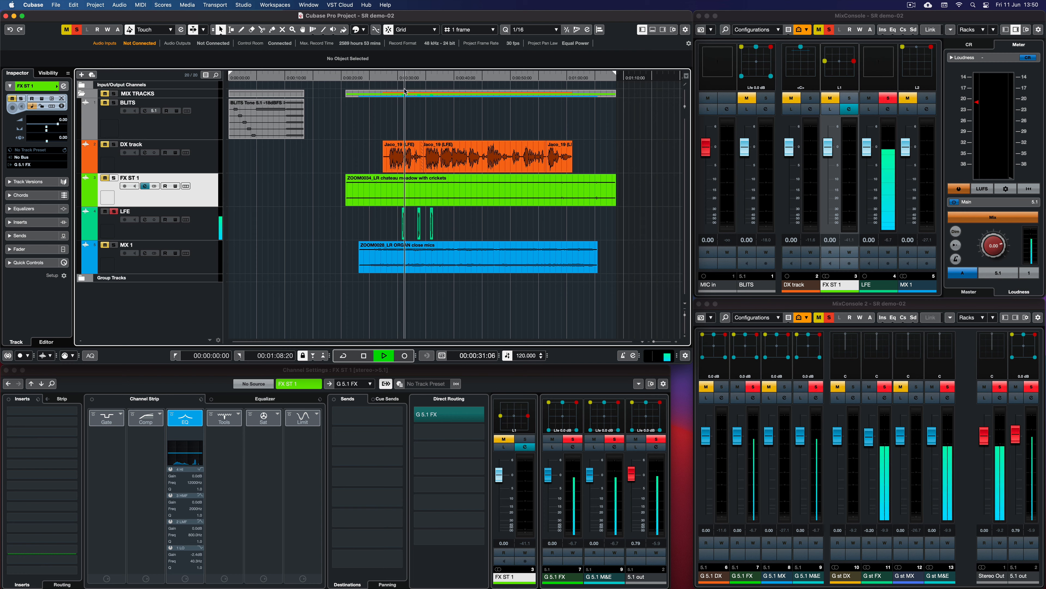
pyautogui.press('space')
# Move the solo from LFE to the MX 1 track and audition the music from about 00:00:47:13
pyautogui.click(388, 77)
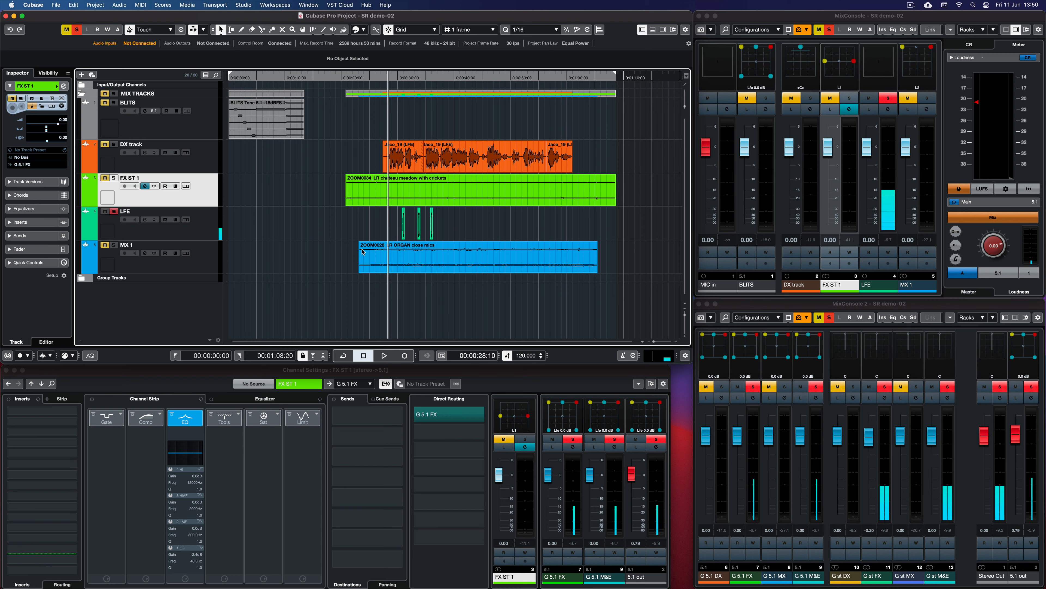
pyautogui.click(114, 244)
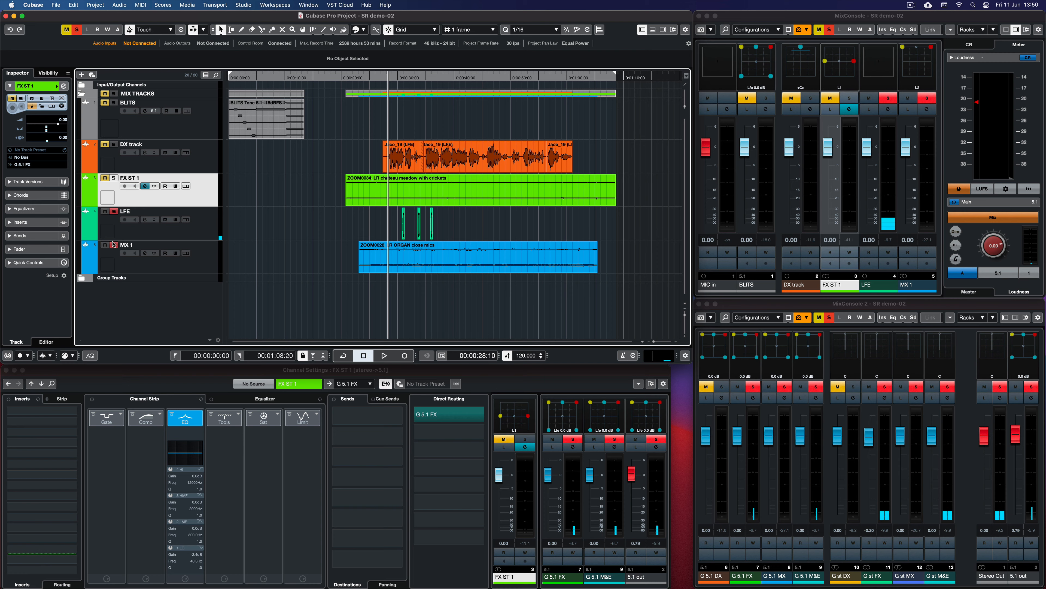
pyautogui.click(116, 222)
pyautogui.press('s')
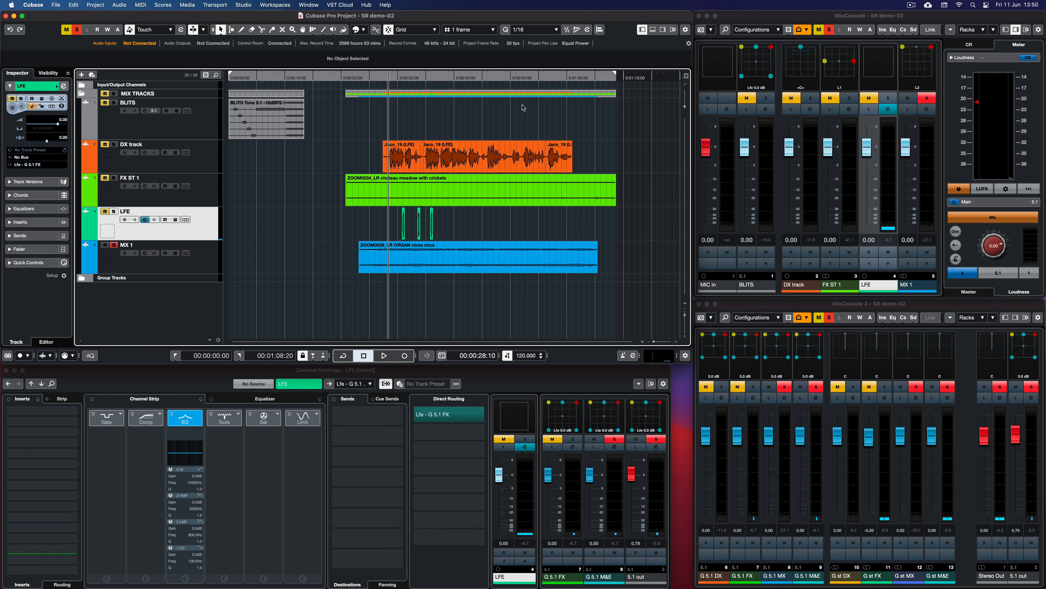
pyautogui.click(496, 78)
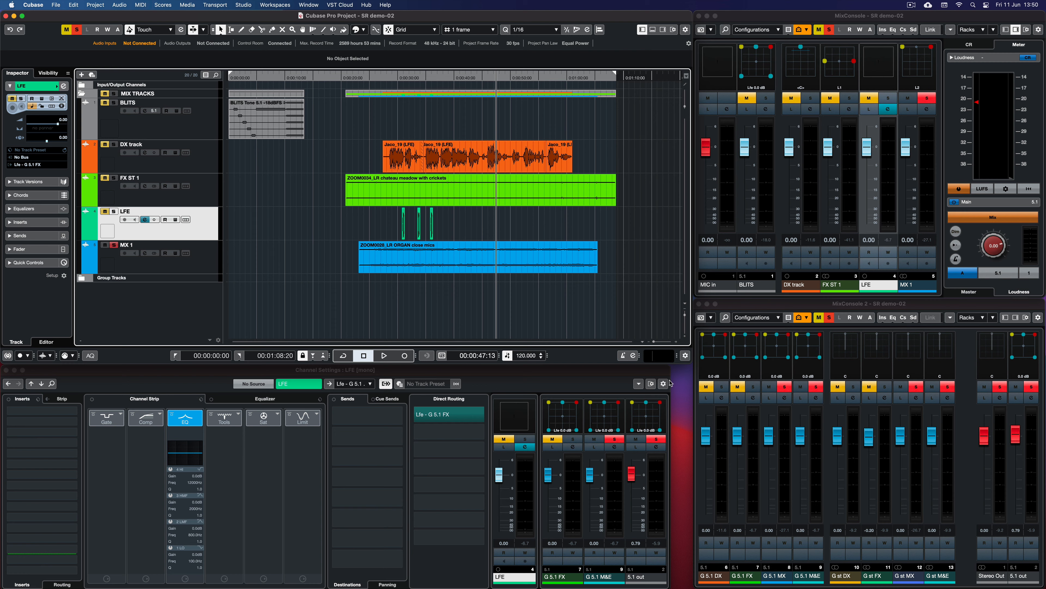
pyautogui.click(383, 355)
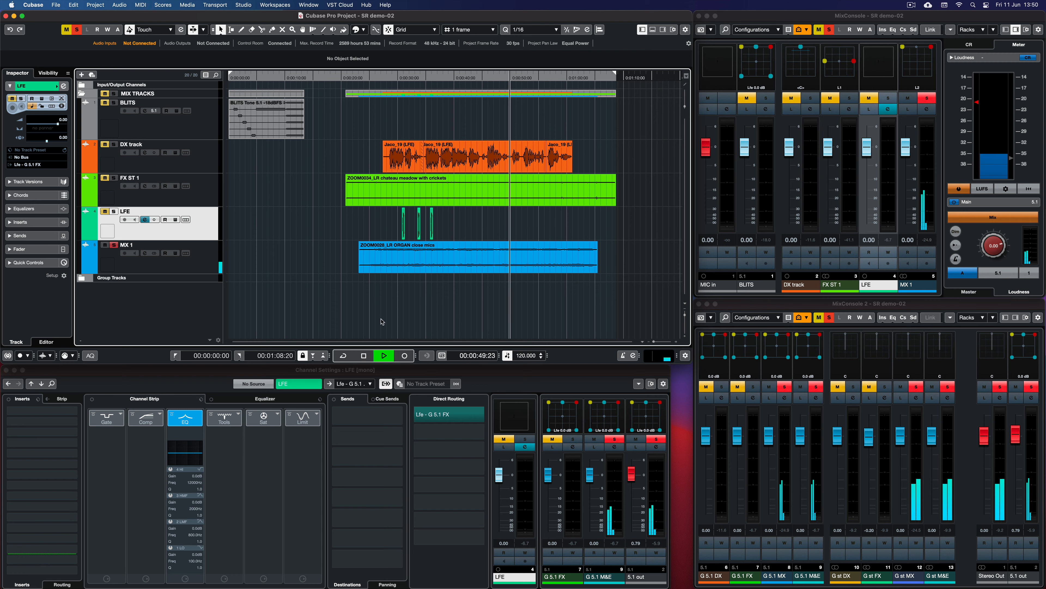
pyautogui.press('space')
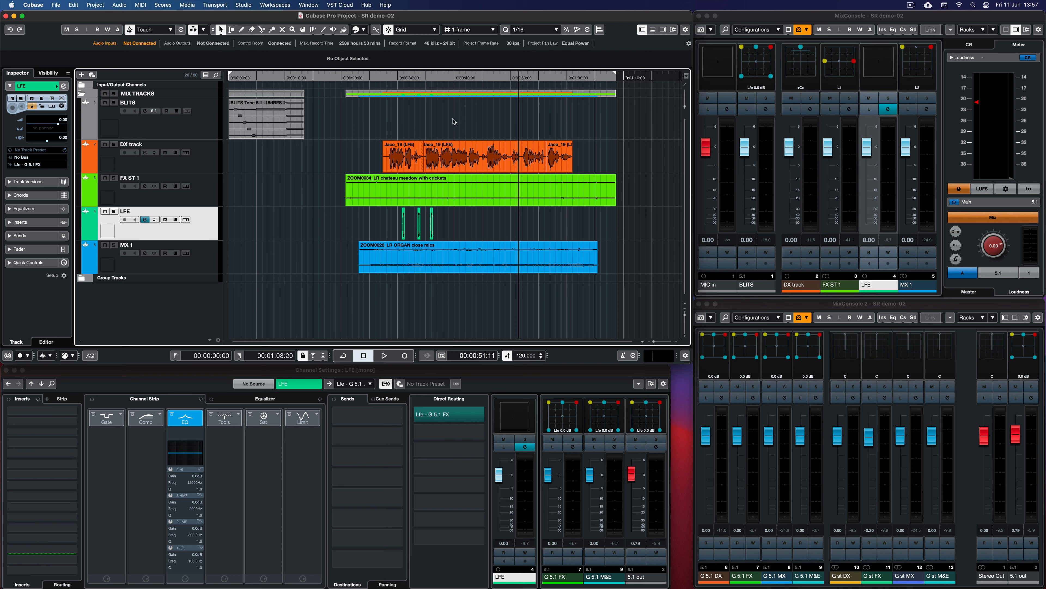
# Play the full mix with no tracks soloed, starting from about 00:00:19:23, just before the clips
pyautogui.click(367, 76)
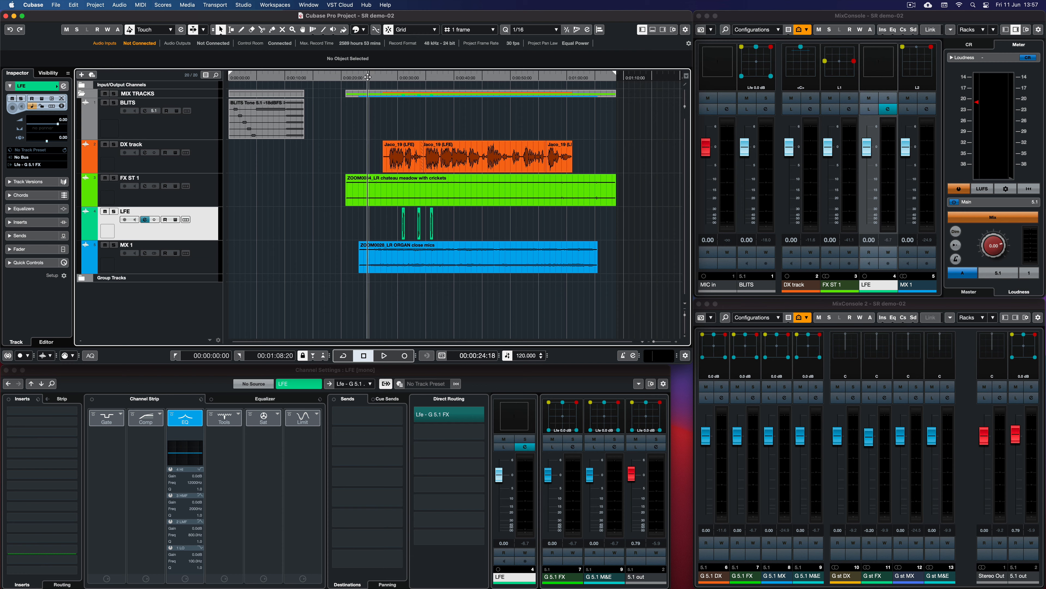
pyautogui.moveTo(368, 77); pyautogui.dragTo(339, 78)
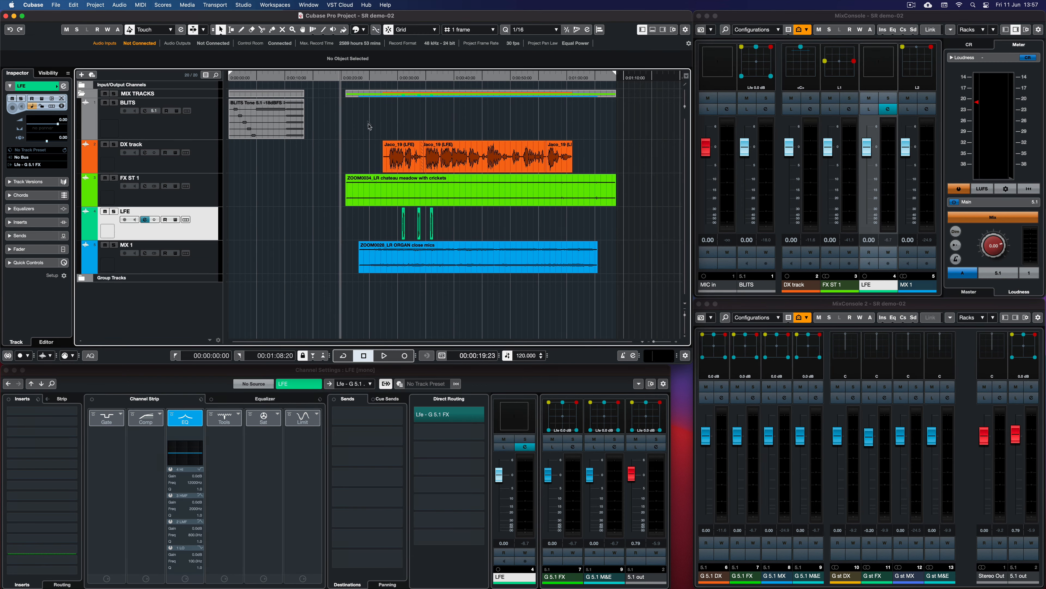
pyautogui.press('space')
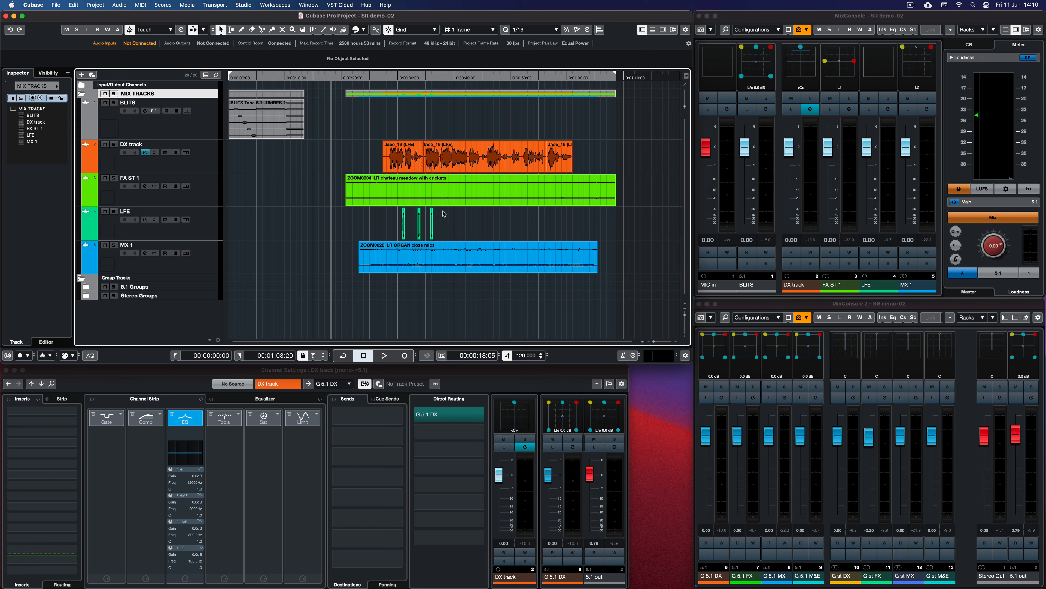
# Fold the MIX TRACKS folder and examine the tracks inside the 5.1 Groups and Stereo Groups folders in turn
pyautogui.click(82, 94)
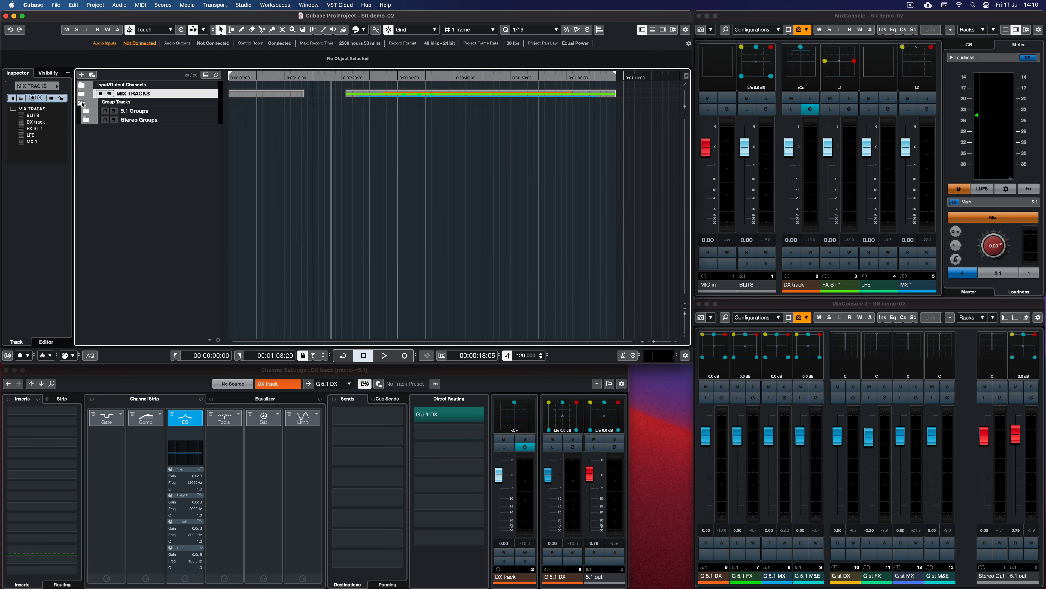
pyautogui.click(82, 103)
pyautogui.click(86, 112)
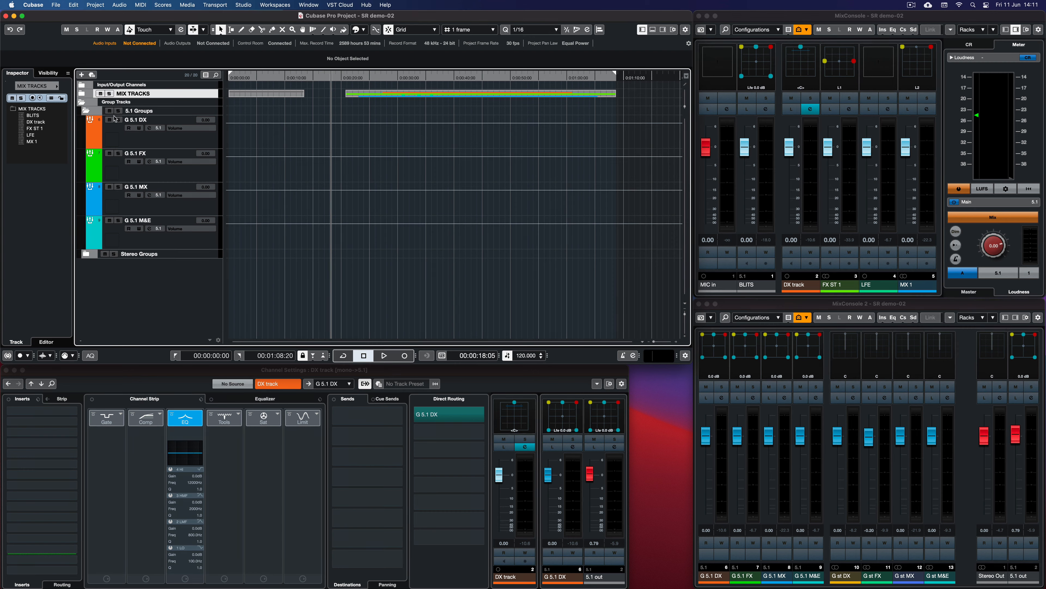
pyautogui.click(86, 112)
pyautogui.click(86, 120)
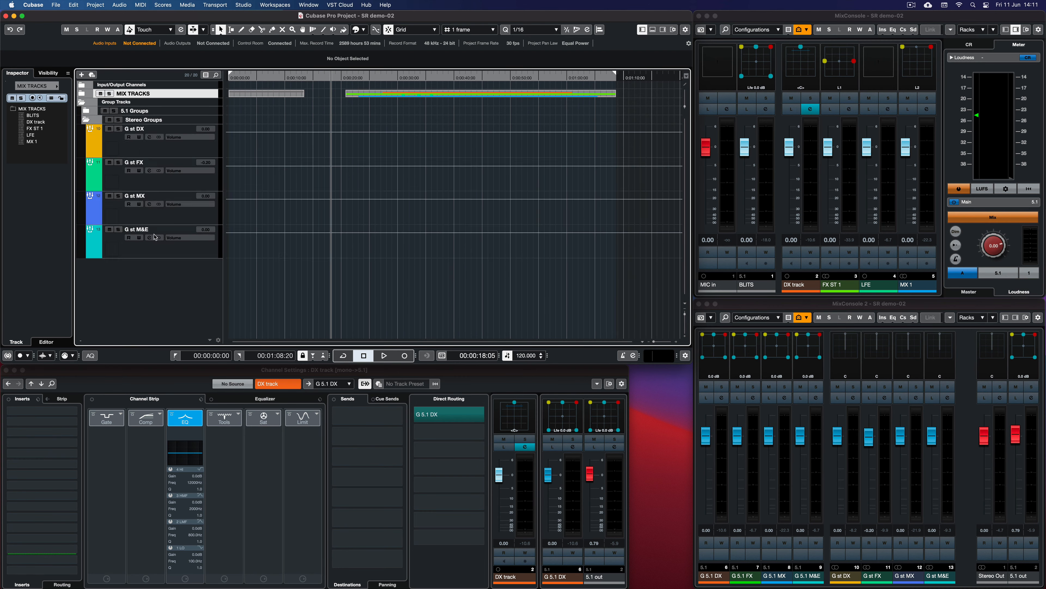
pyautogui.click(87, 119)
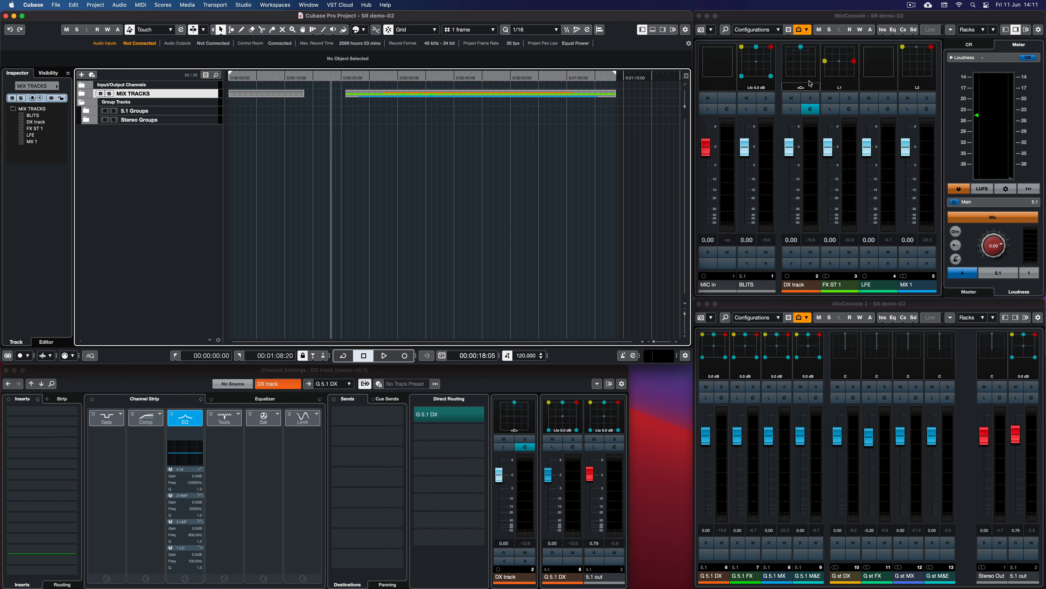
# Examine the source channels in MixConsole and the group channels in MixConsole 2, and return to the project window
pyautogui.click(867, 16)
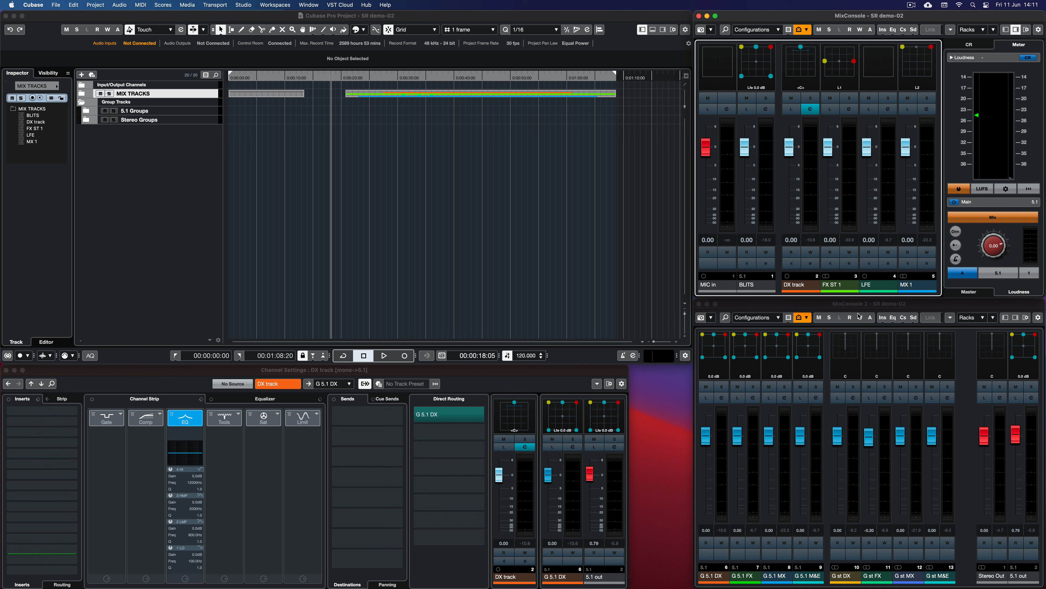
pyautogui.click(831, 306)
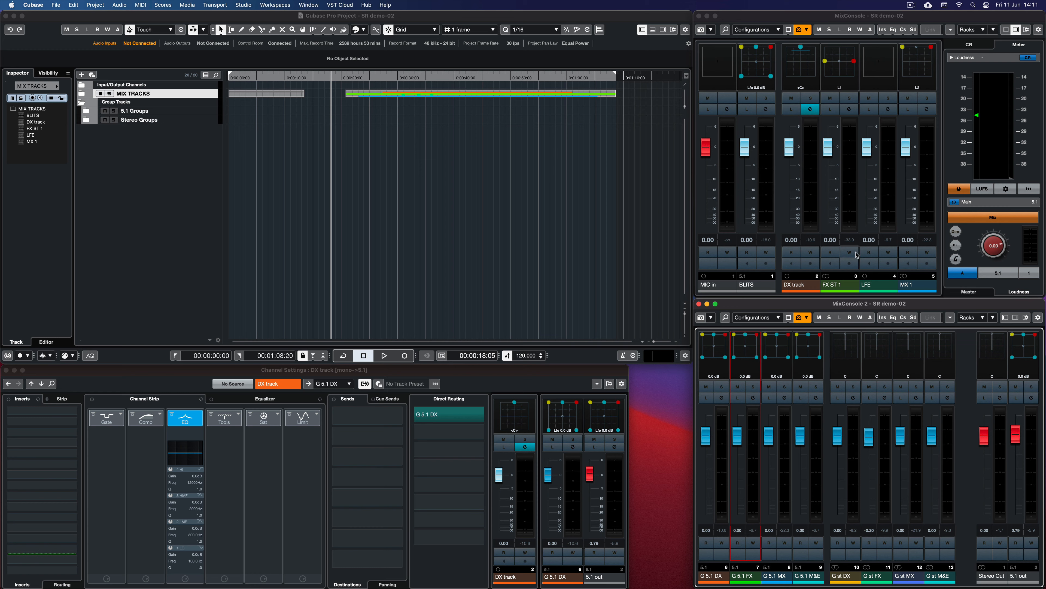
pyautogui.click(813, 187)
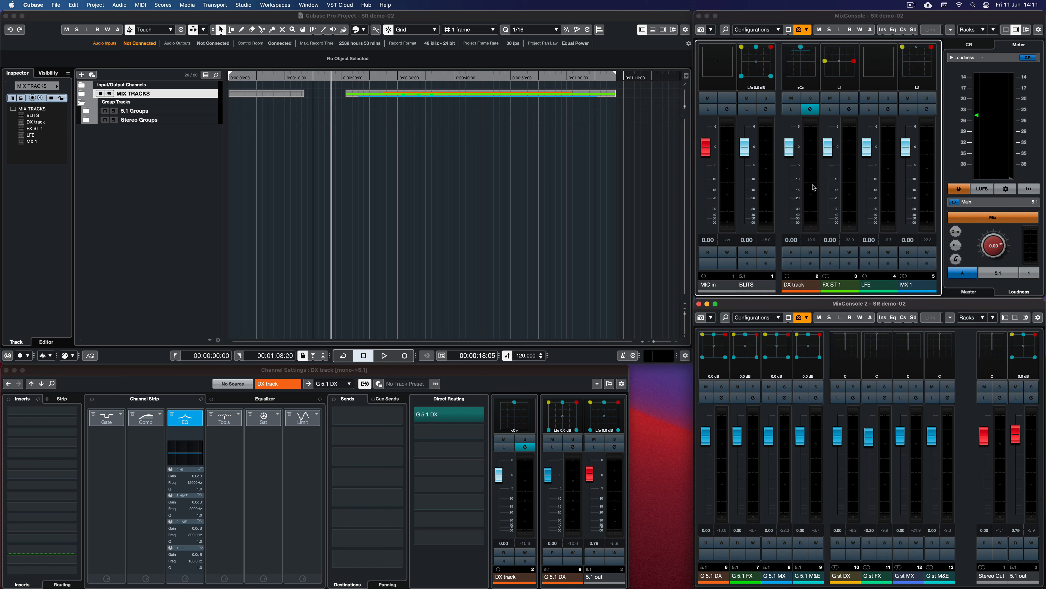
pyautogui.click(198, 192)
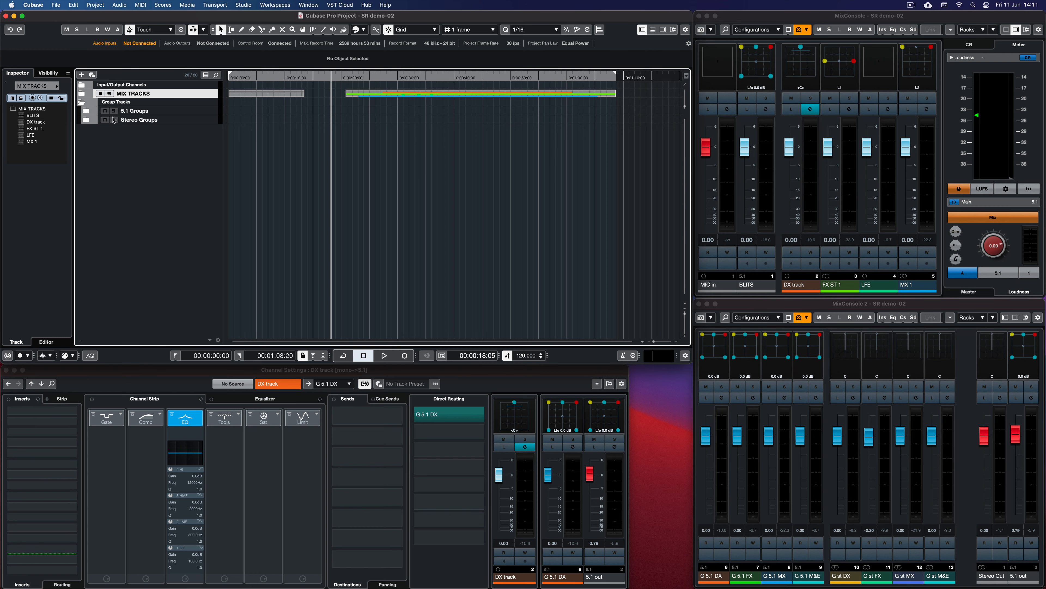
# Unfold the 5.1 Groups folder and examine the channel settings and routing of the G 5.1 M&E, FX and MX groups
pyautogui.click(85, 112)
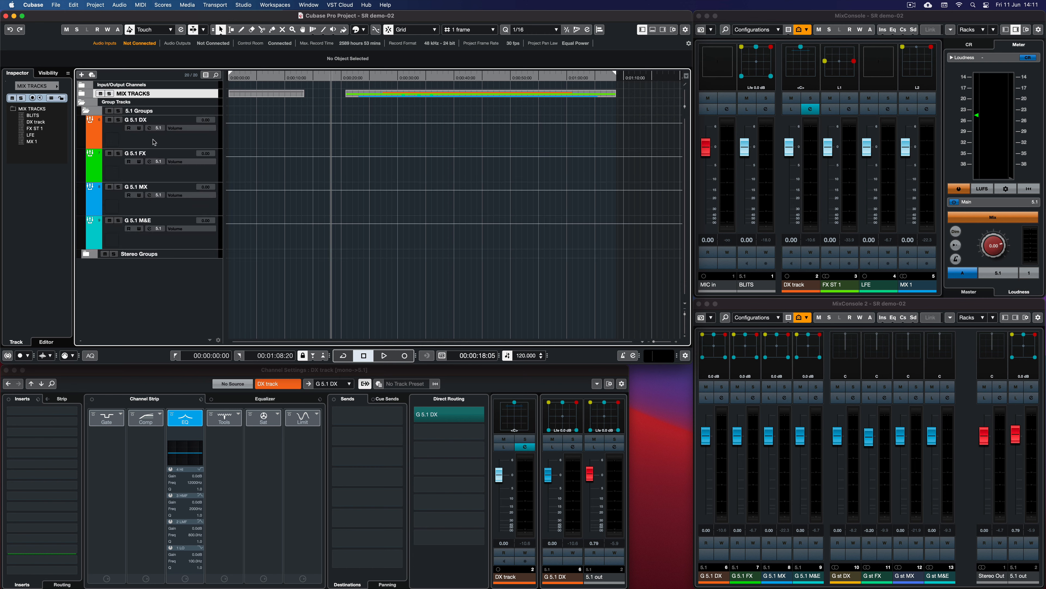
pyautogui.click(176, 239)
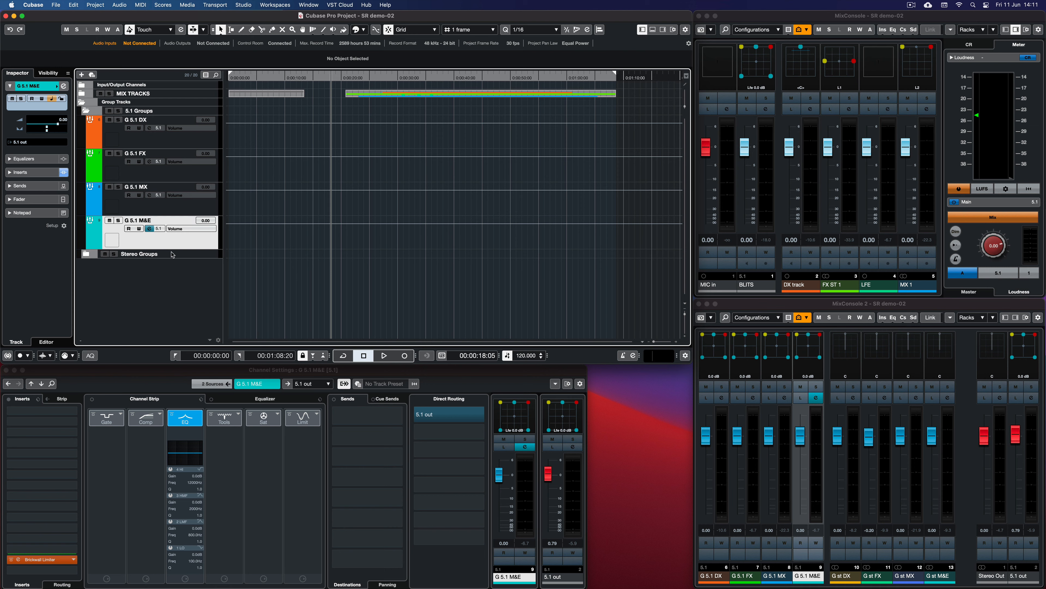
pyautogui.click(160, 177)
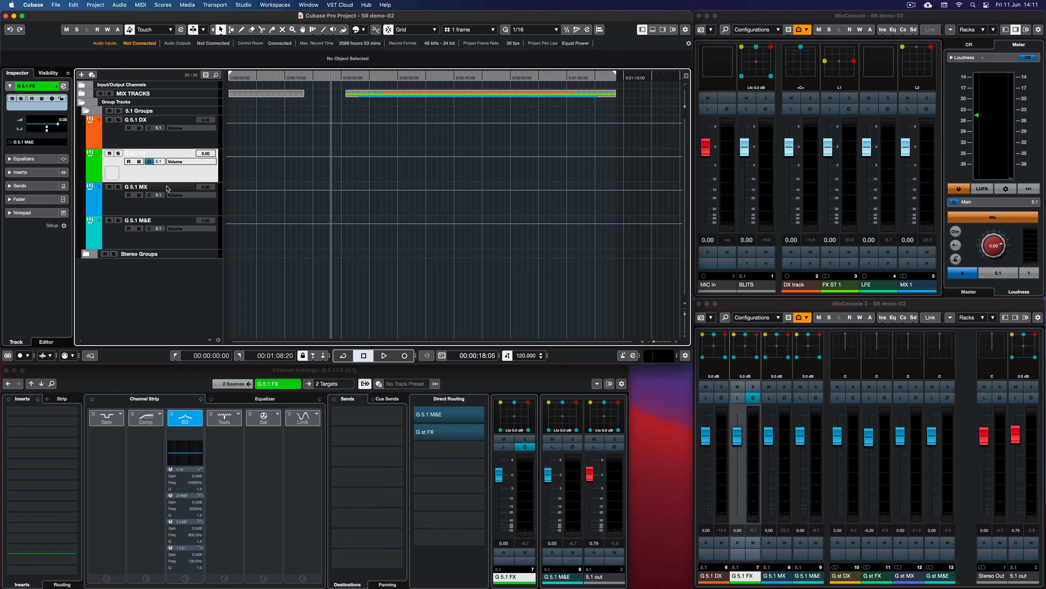
pyautogui.click(179, 187)
pyautogui.click(181, 181)
pyautogui.click(166, 212)
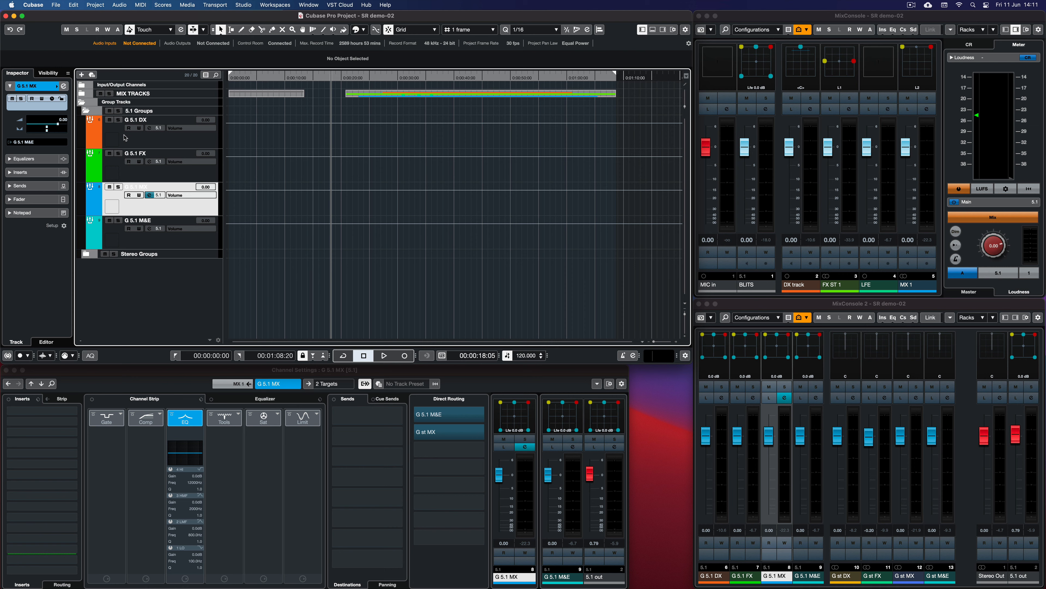
pyautogui.click(358, 371)
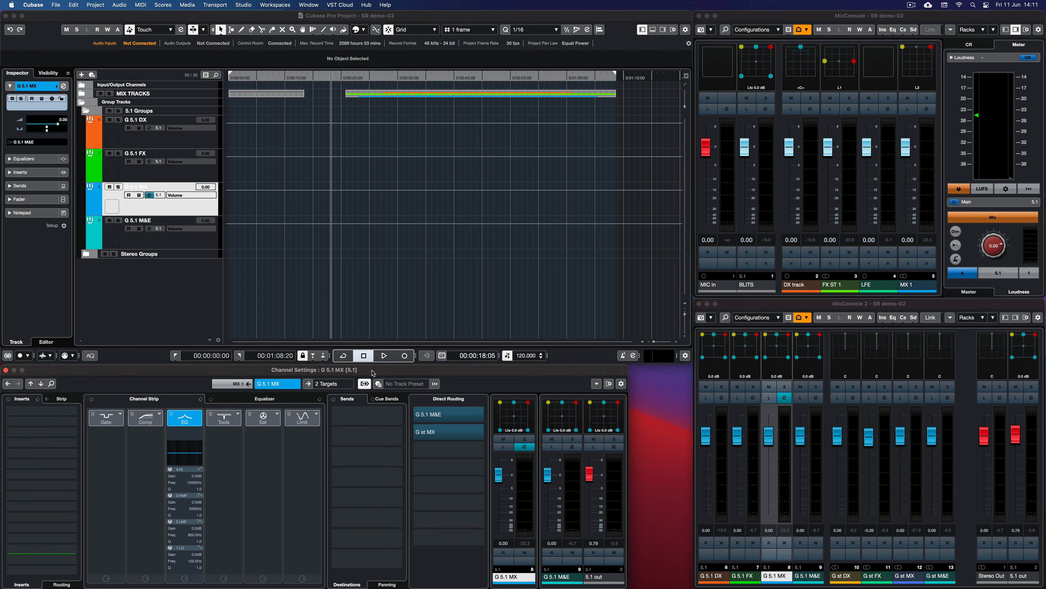
pyautogui.click(614, 385)
# Fold the Group Tracks folder, unfold MIX TRACKS and select the DX track
pyautogui.click(82, 103)
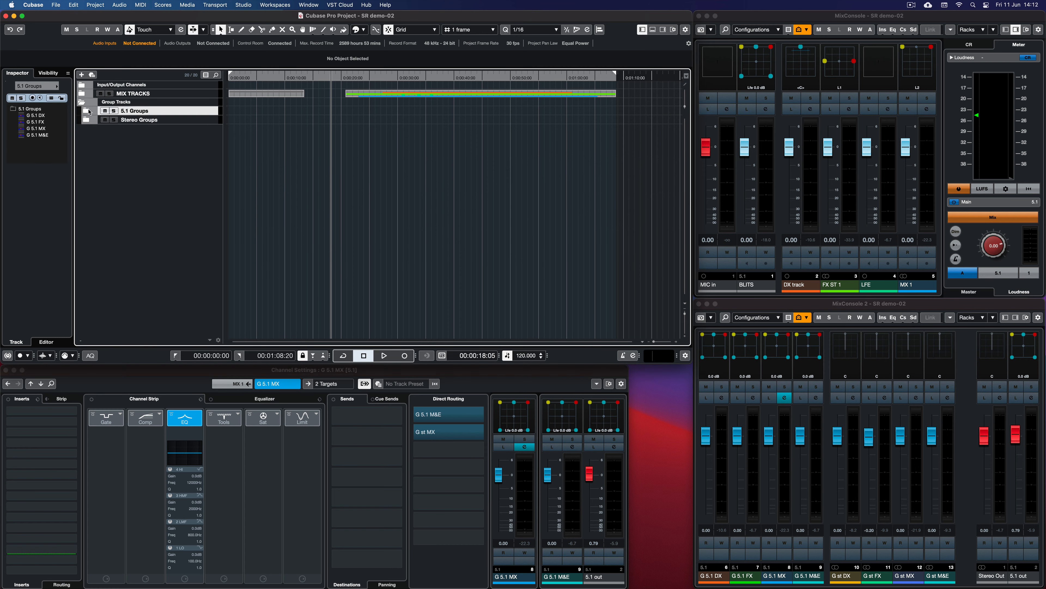
pyautogui.click(84, 95)
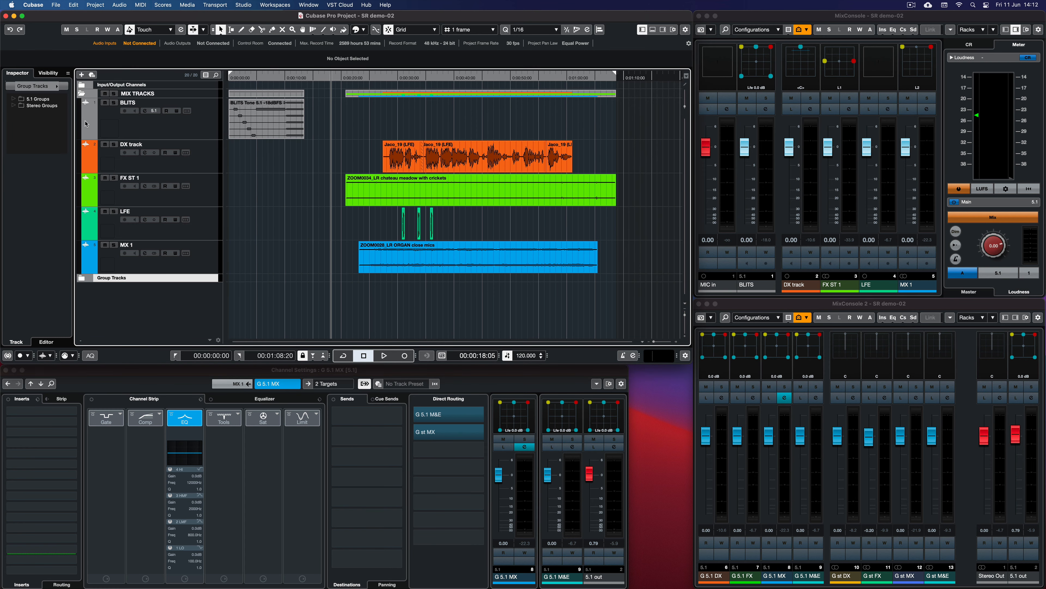
pyautogui.click(154, 165)
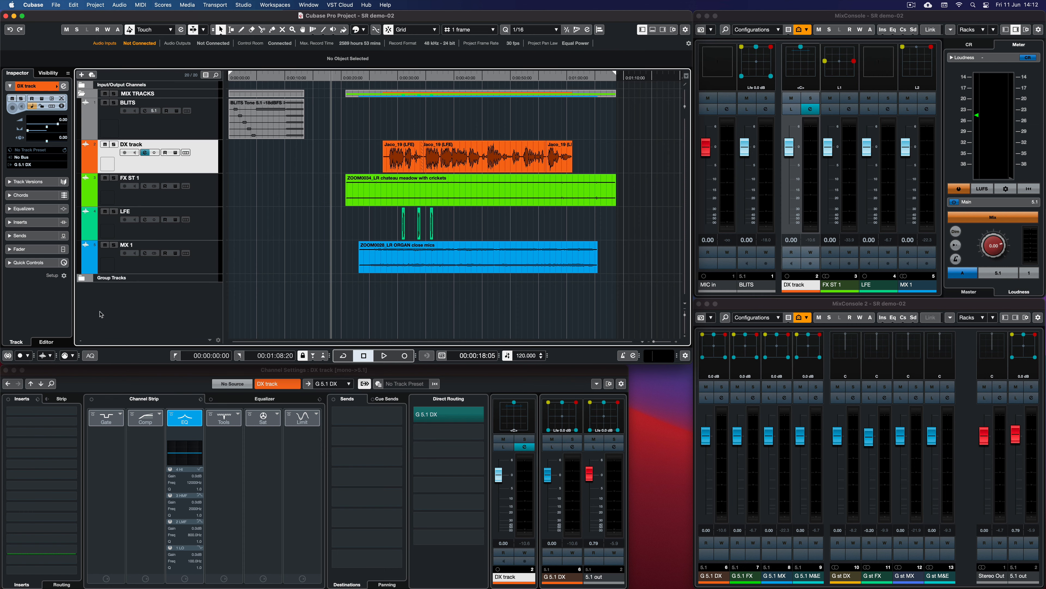
# Unfold the Group Tracks and 5.1 Groups folders and examine the direct routing of the G 5.1 DX group
pyautogui.click(82, 278)
pyautogui.click(86, 286)
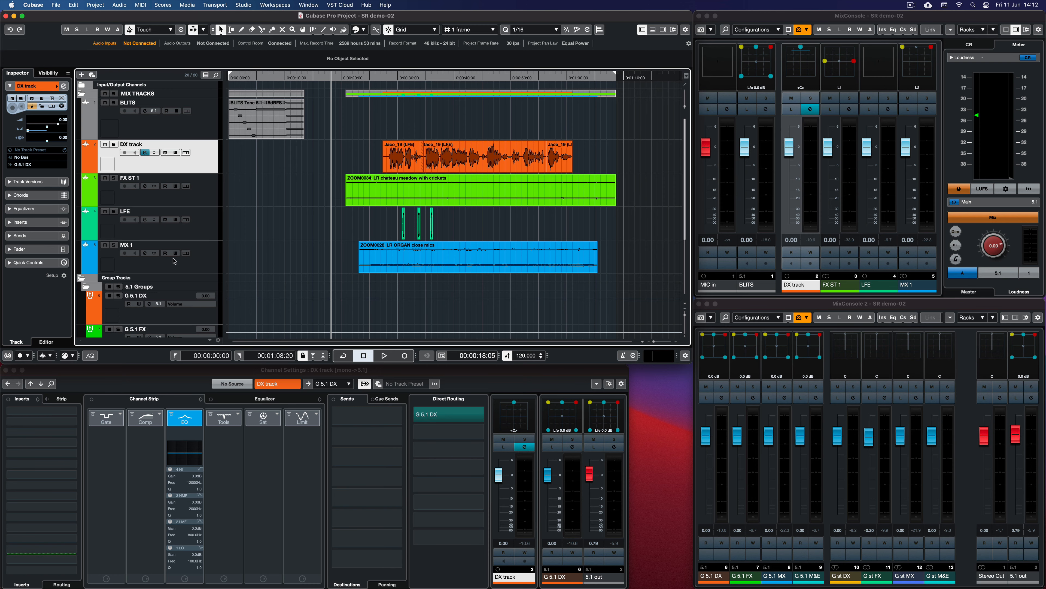
pyautogui.scroll(-3, 275, 242)
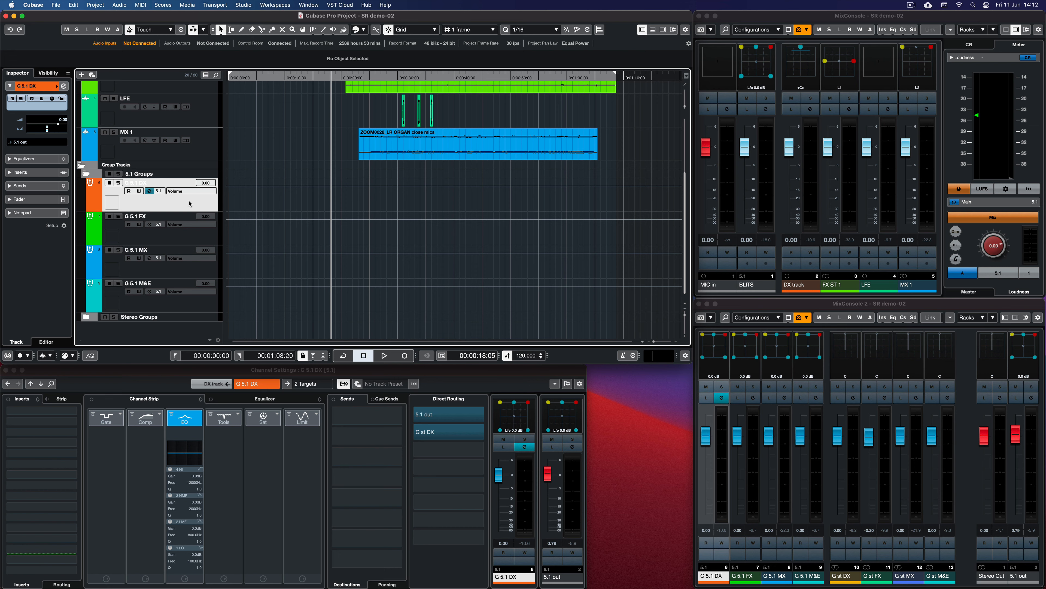
pyautogui.click(440, 421)
# Fold the 5.1 Groups folder, unfold Stereo Groups to examine the routing of the G st DX group, and fold it again
pyautogui.click(85, 176)
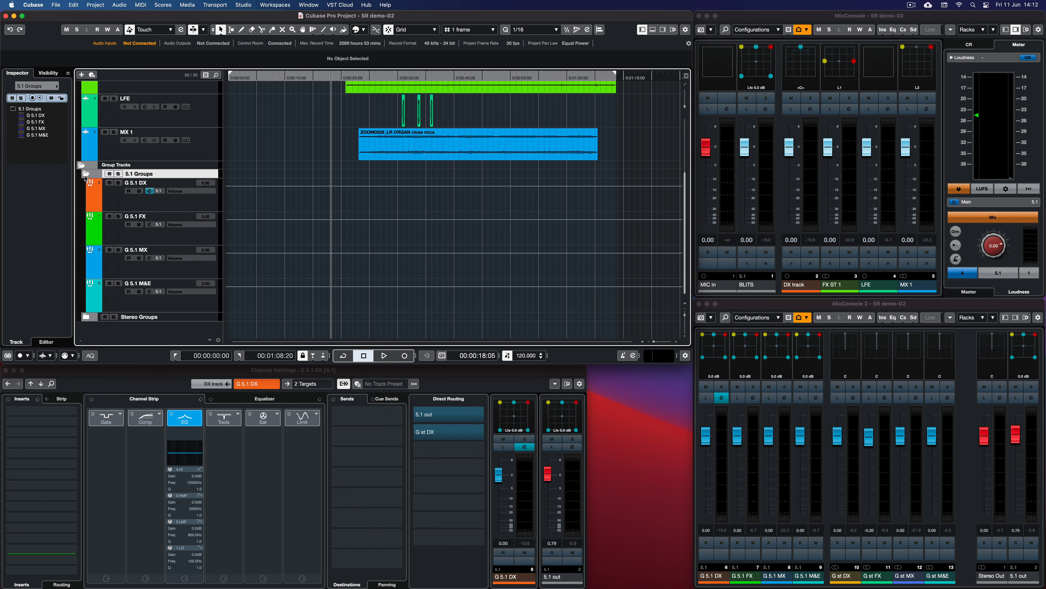
pyautogui.click(85, 175)
pyautogui.click(86, 295)
pyautogui.scroll(-3, 148, 206)
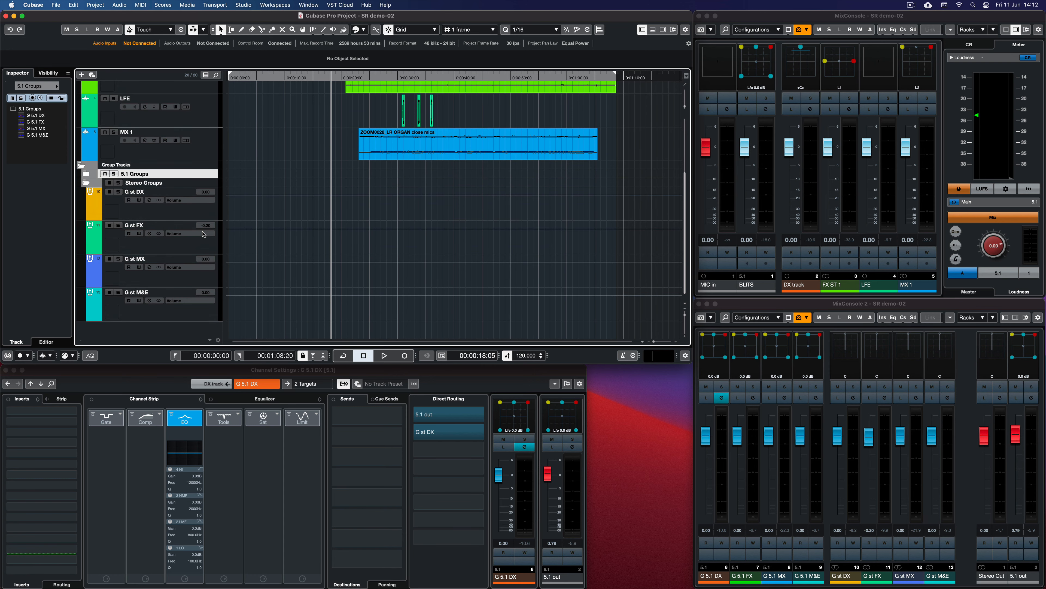
pyautogui.click(142, 214)
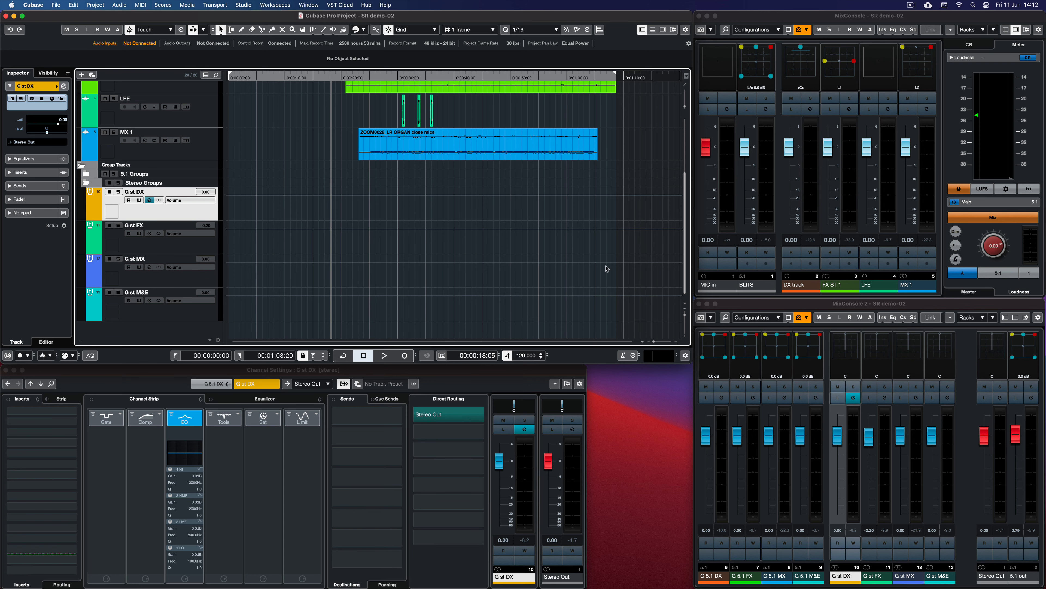
pyautogui.click(92, 183)
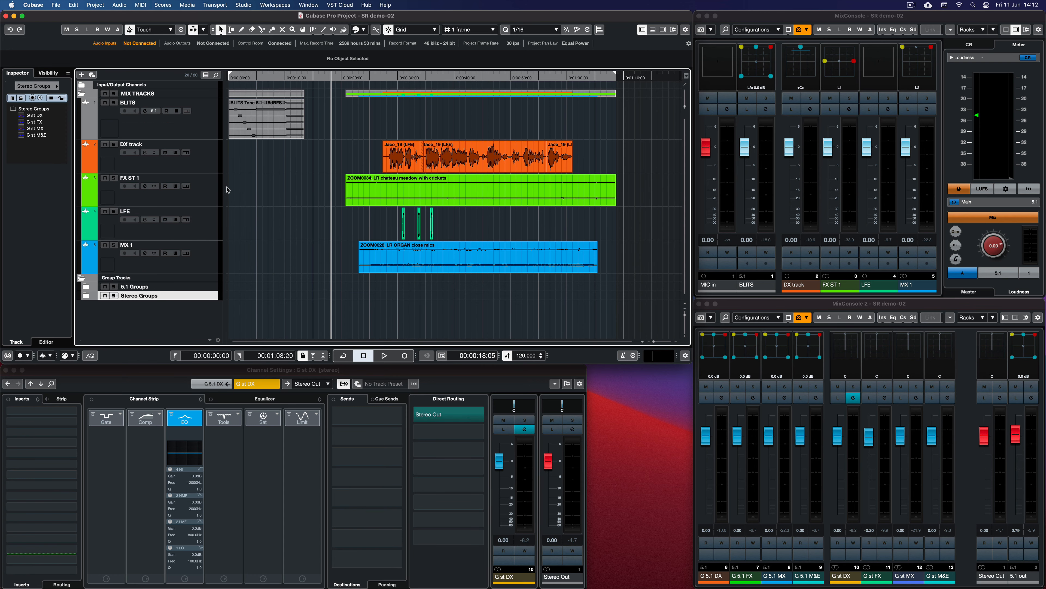
# Move the project cursor to about 00:00:51:26, and solo and select the DX track
pyautogui.click(522, 77)
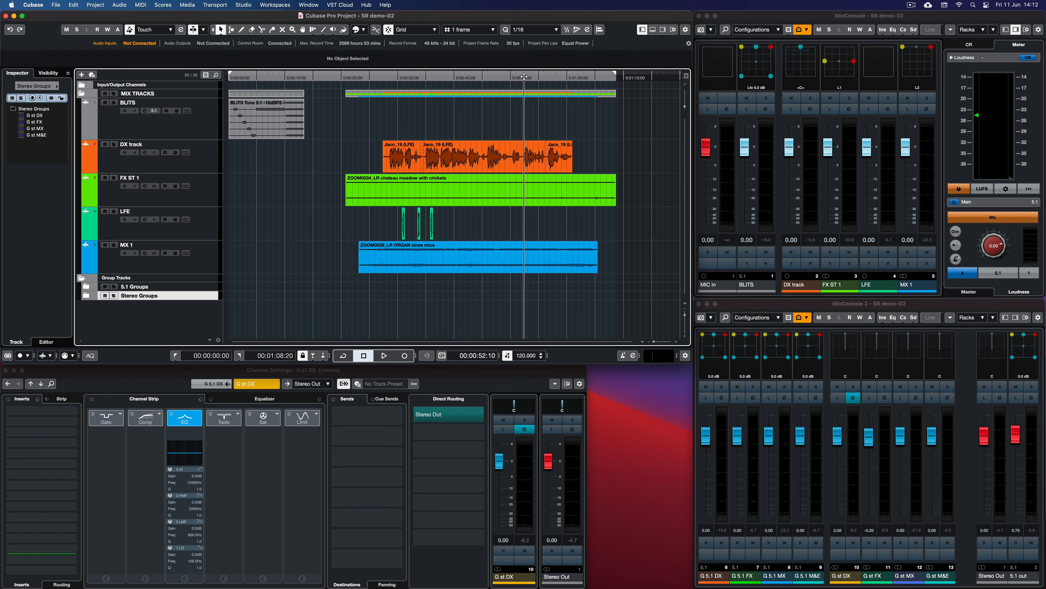
pyautogui.click(115, 145)
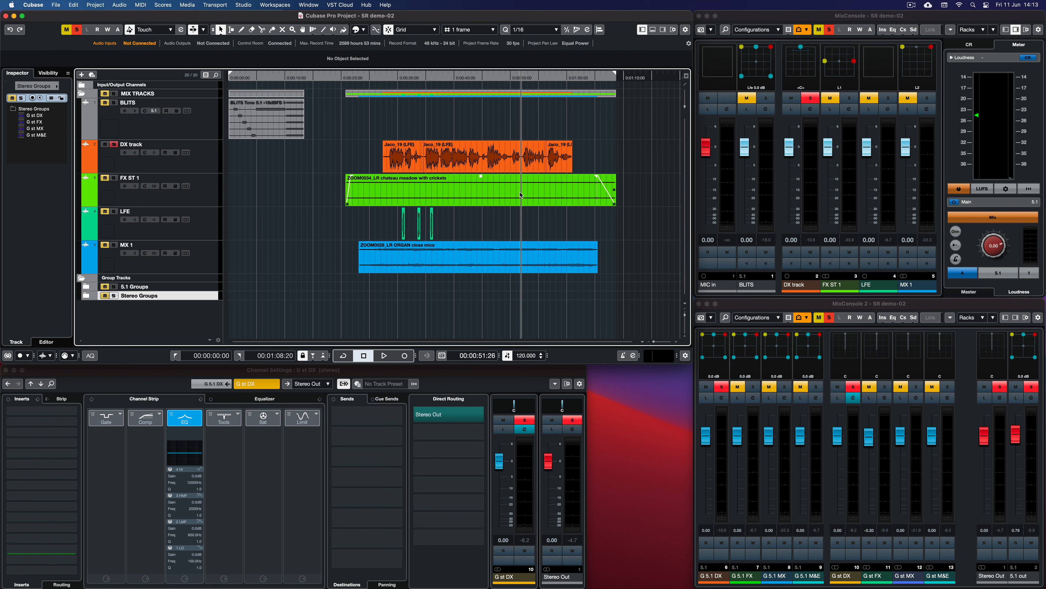
pyautogui.click(197, 165)
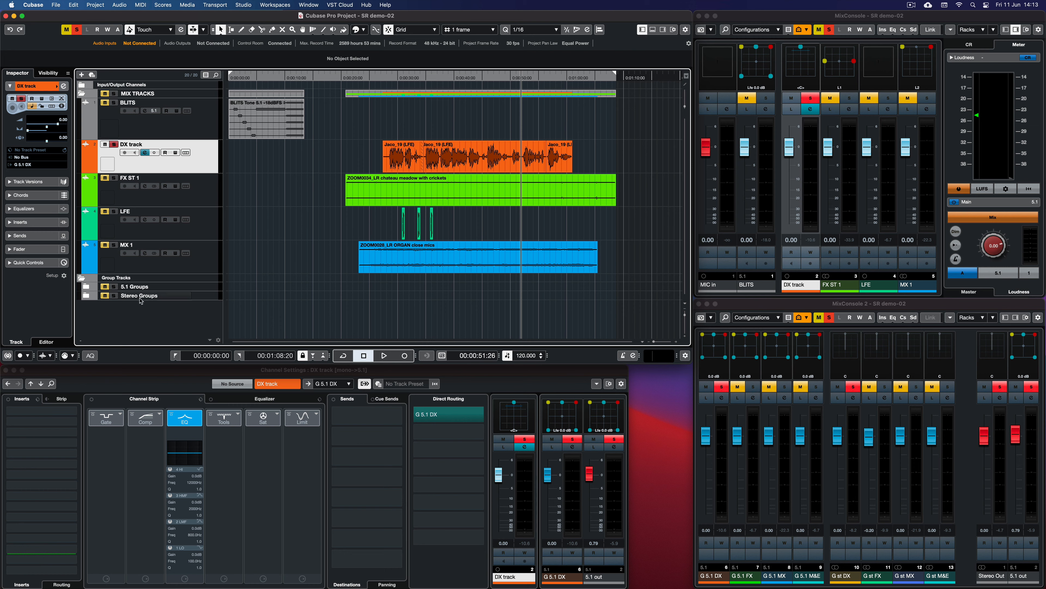
pyautogui.click(111, 145)
pyautogui.click(113, 144)
# Play the soloed DX track briefly to check its signal on the group and output meters, and clear the solo
pyautogui.click(494, 169)
pyautogui.press('space')
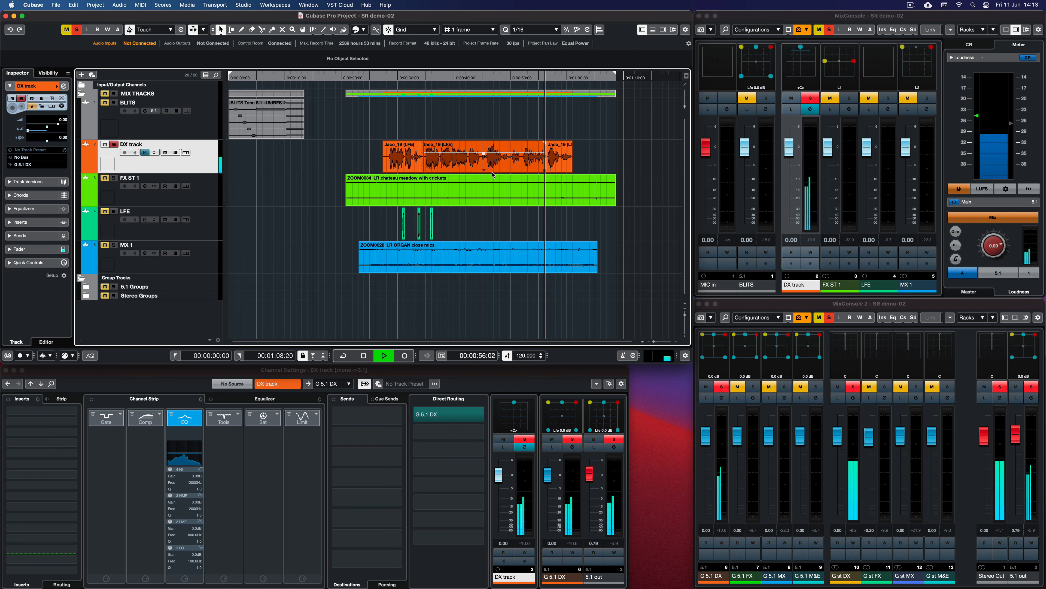
pyautogui.press('space')
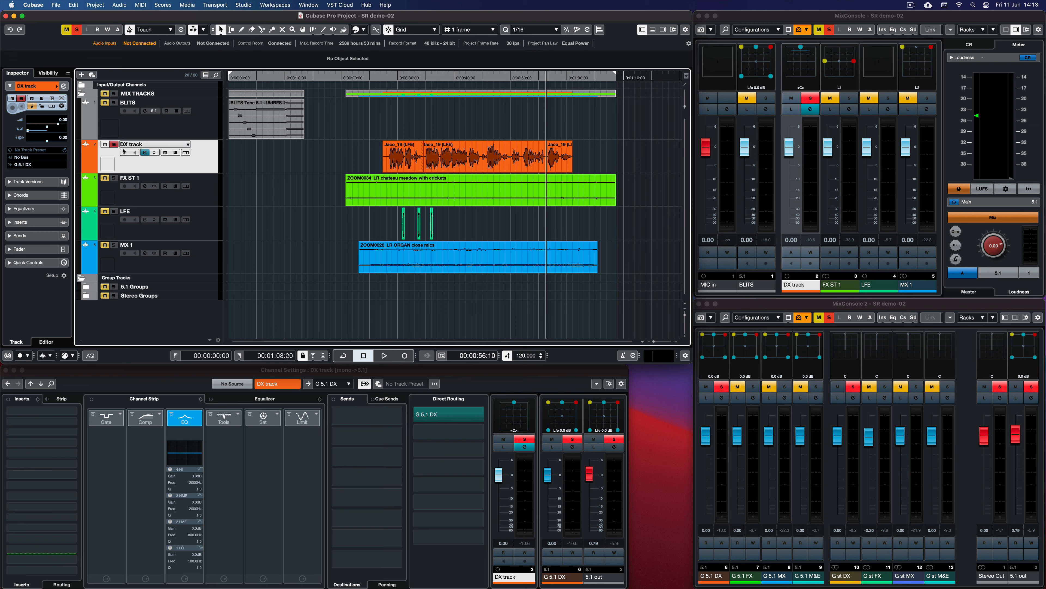
pyautogui.click(114, 145)
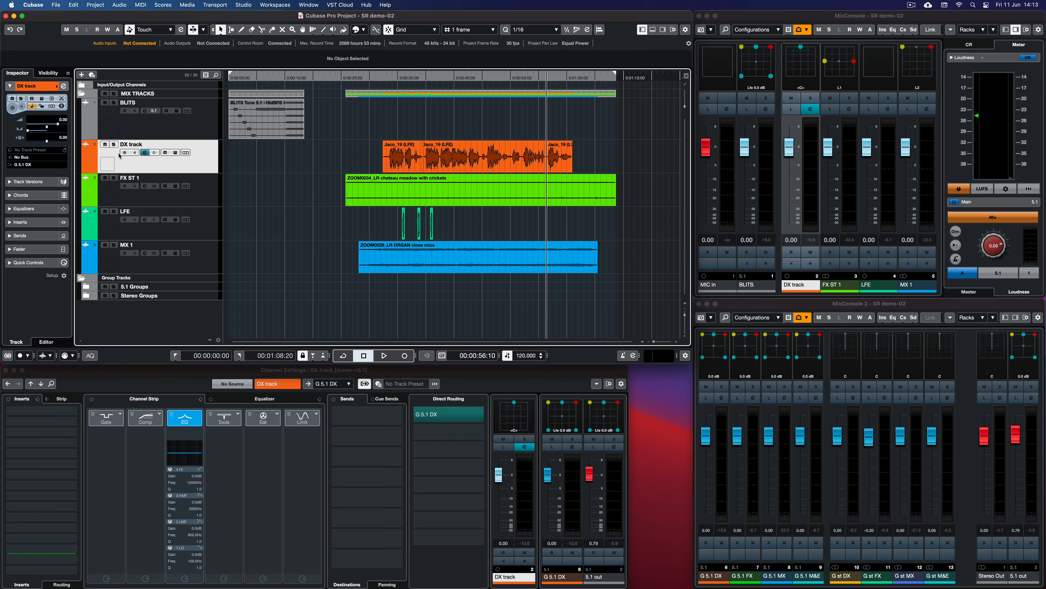
# Examine the routing of the FX ST 1 track and, inside the unfolded 5.1 Groups folder, of G 5.1 FX and G 5.1 M&E
pyautogui.click(173, 198)
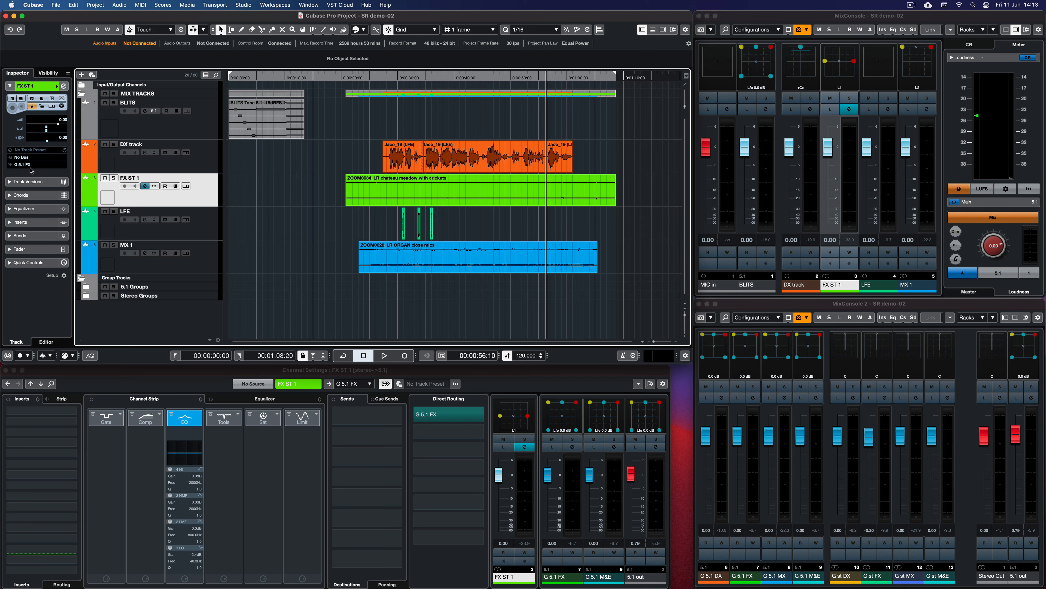
pyautogui.click(86, 287)
pyautogui.scroll(-3, 194, 274)
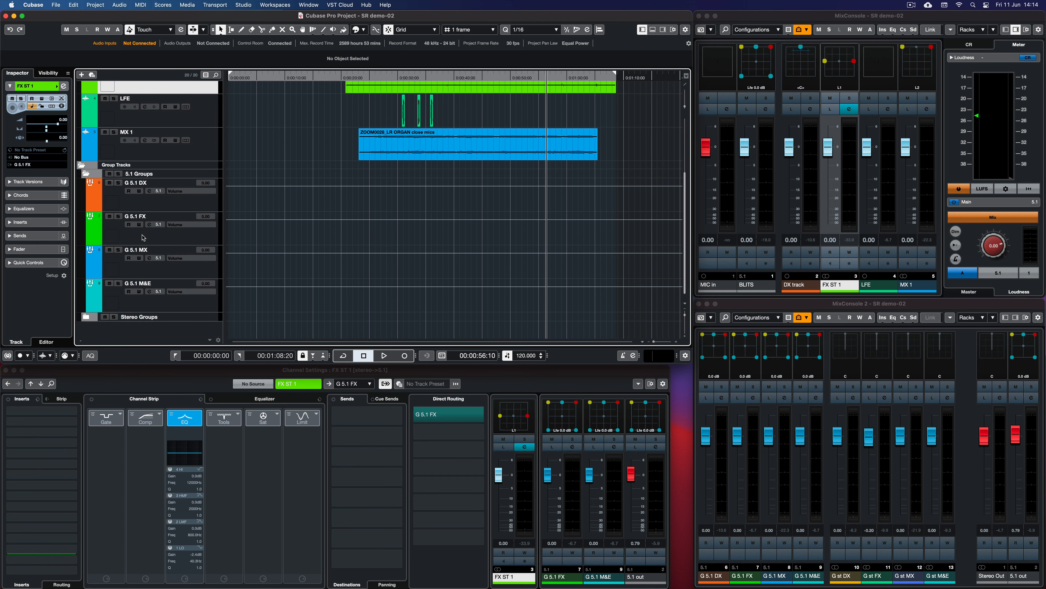
pyautogui.click(150, 221)
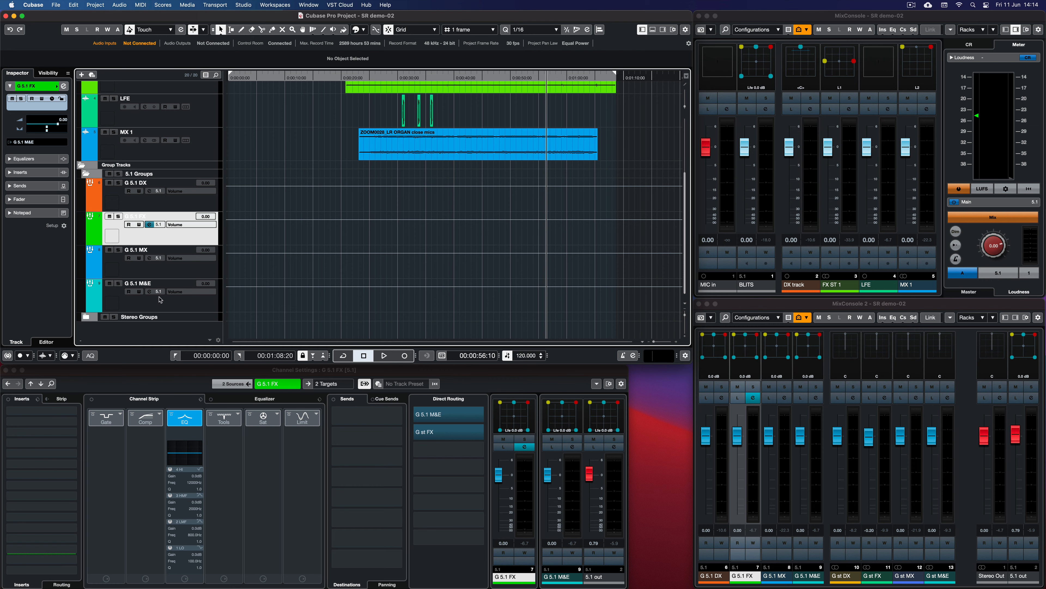
pyautogui.click(163, 304)
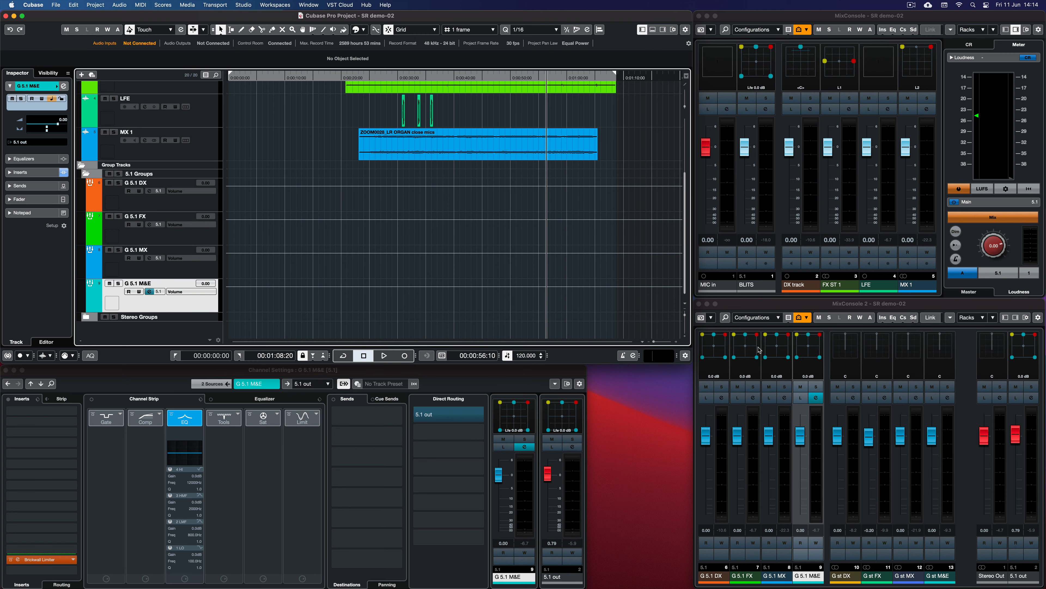
# Compare the direct routing of the G 5.1 FX group with that of its source track FX ST 1
pyautogui.click(146, 232)
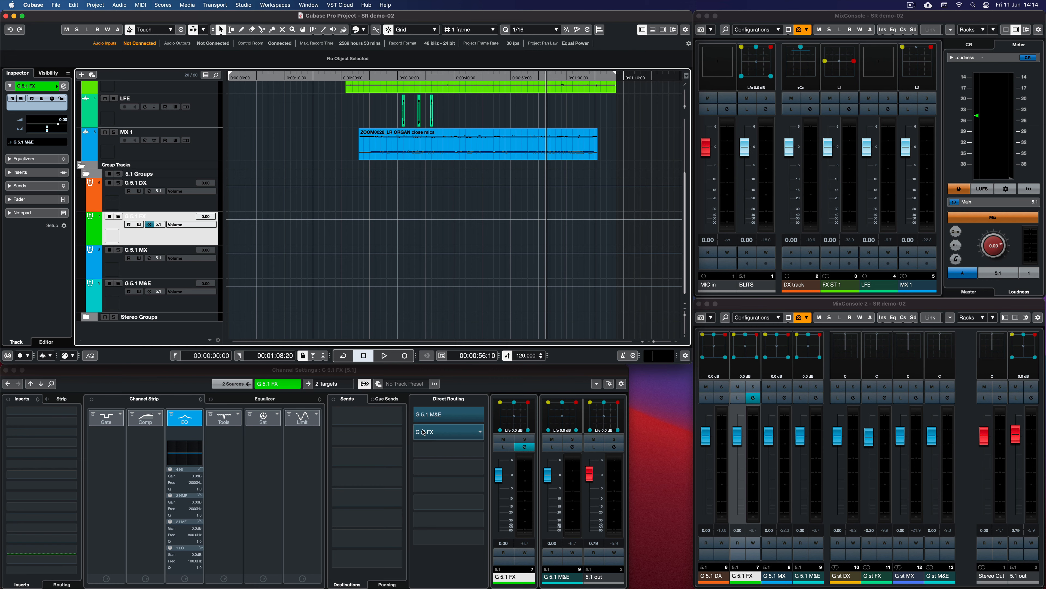
pyautogui.click(198, 88)
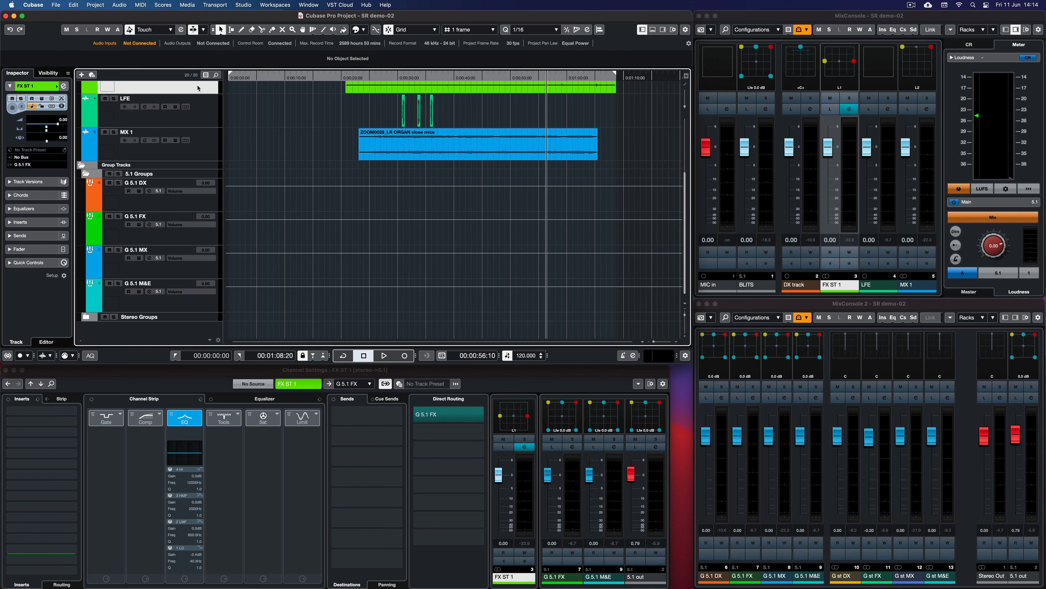
pyautogui.click(166, 238)
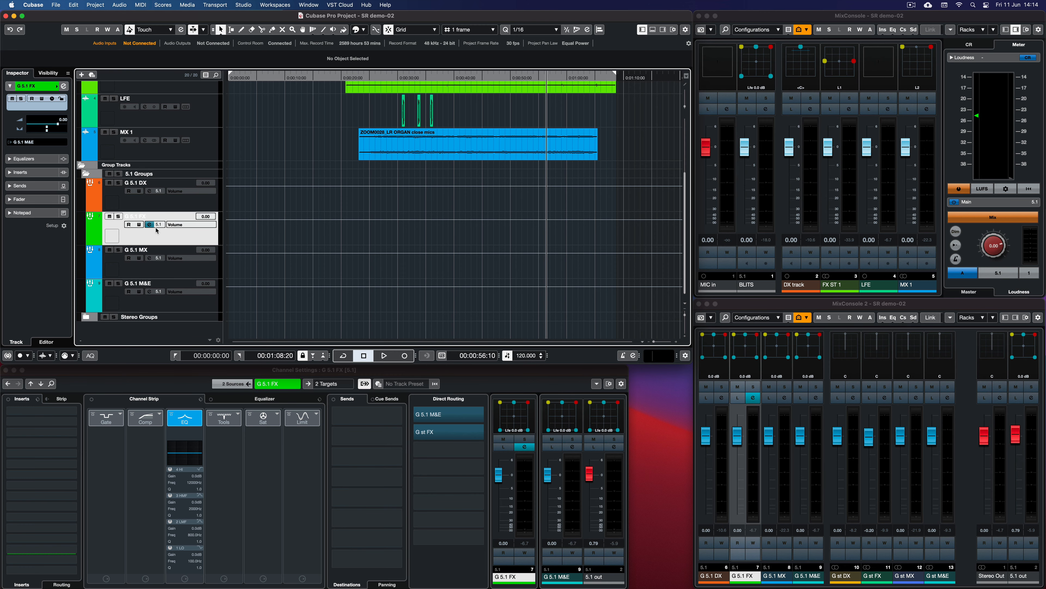
# Unfold the Stereo Groups folder and examine the direct routing of the G st FX and G st M&E groups
pyautogui.scroll(-3, 83, 325)
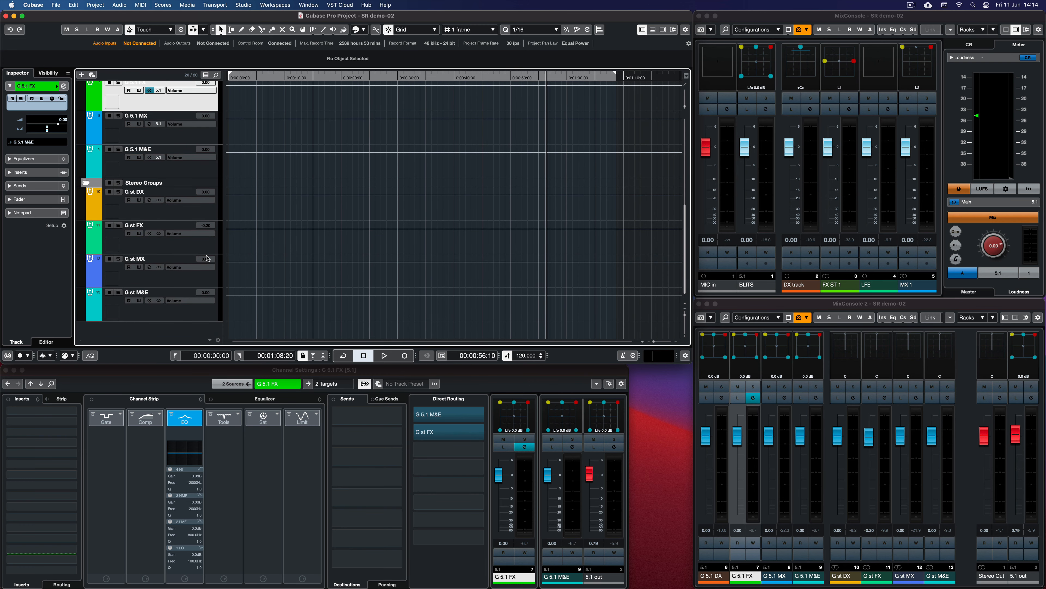
pyautogui.click(154, 247)
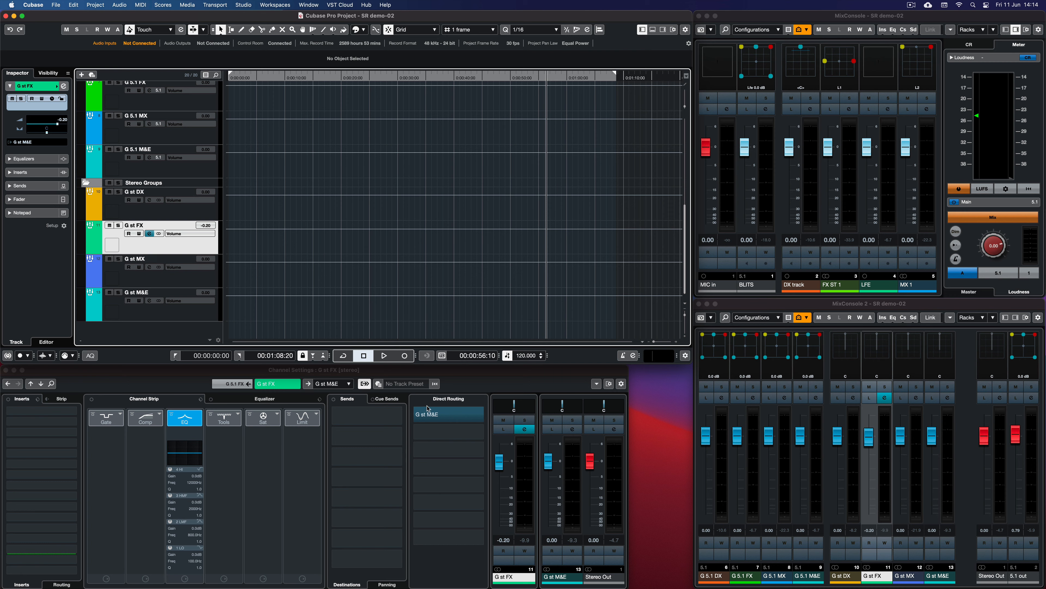
pyautogui.click(142, 315)
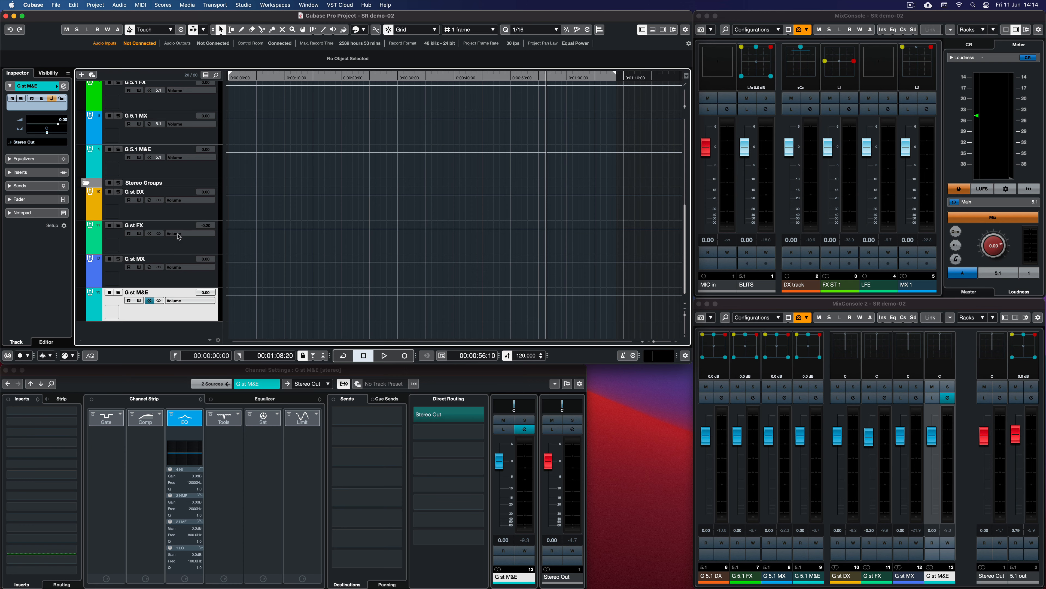
# Examine the direct routing of the G 5.1 MX and G 5.1 M&E groups
pyautogui.scroll(10, 280, 216)
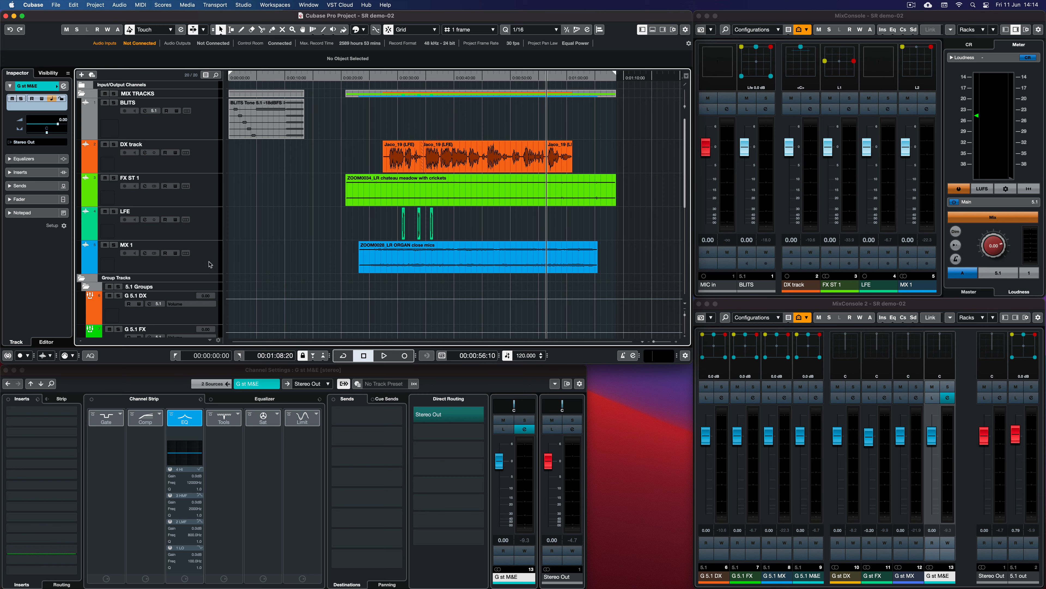
pyautogui.scroll(-10, 294, 225)
pyautogui.click(116, 182)
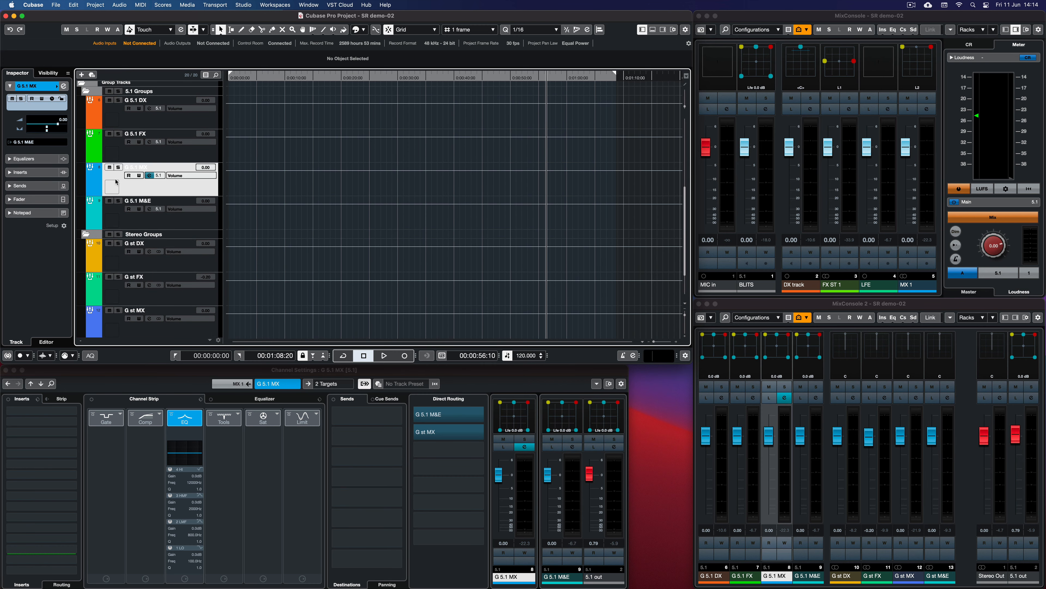
pyautogui.click(123, 221)
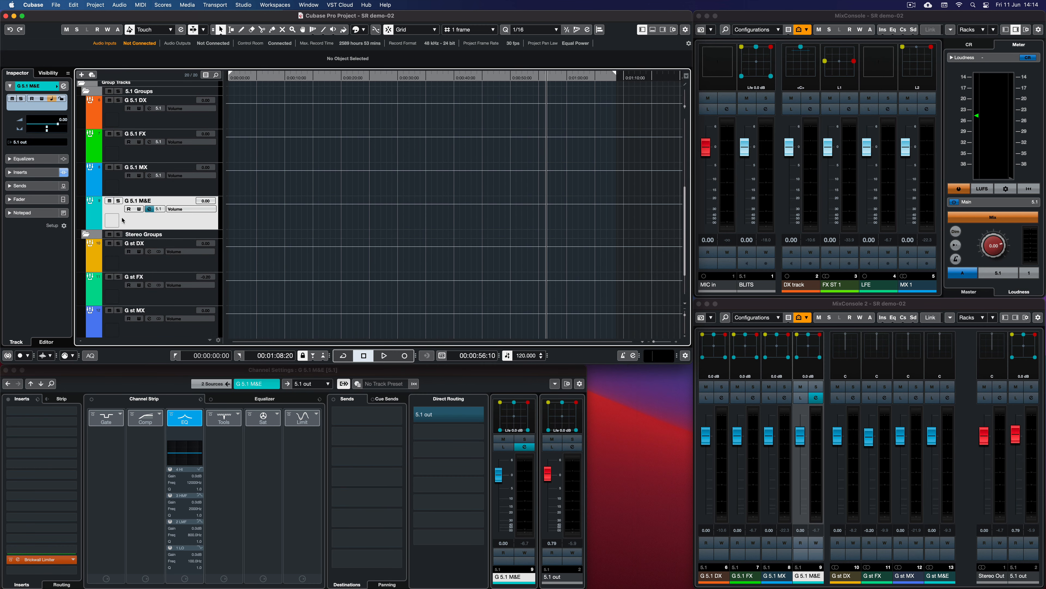
pyautogui.click(145, 185)
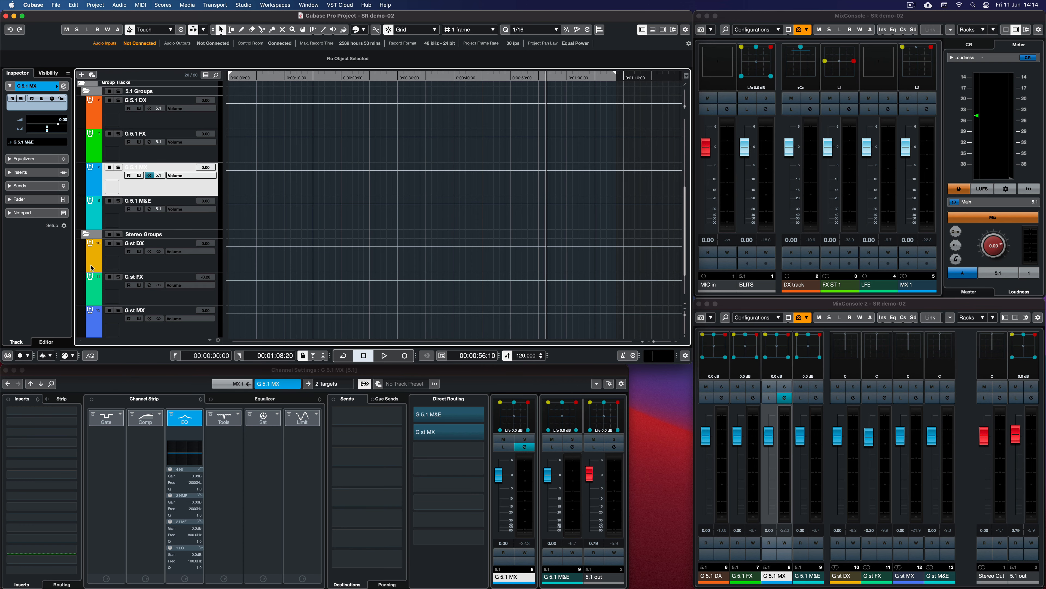
# Examine the routing of the G st MX group and of the G st M&E group in Stereo Groups
pyautogui.click(128, 325)
pyautogui.scroll(-3, 176, 247)
pyautogui.click(161, 318)
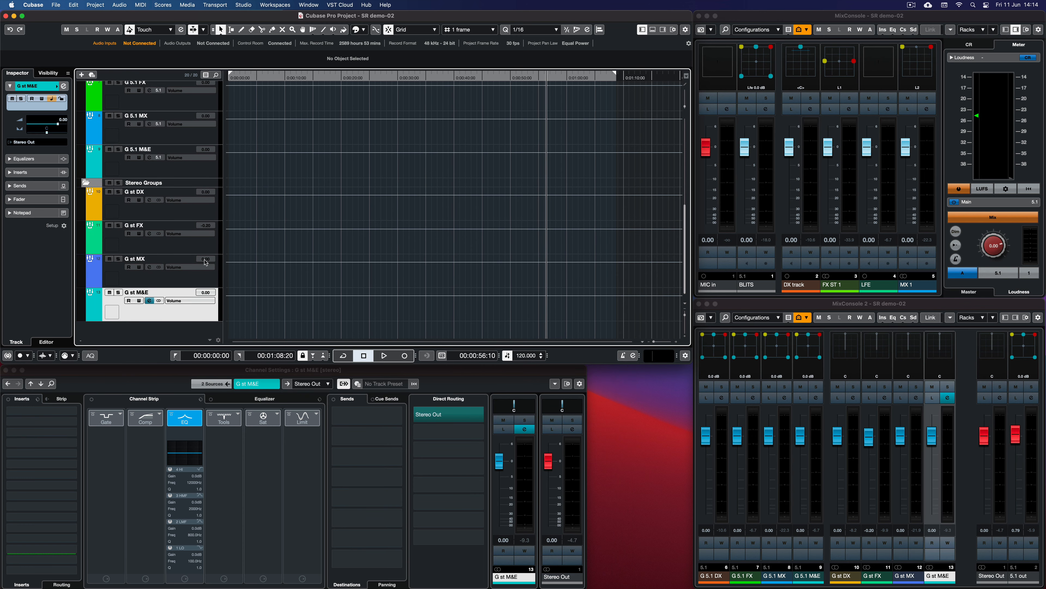
# Fold the Stereo Groups and 5.1 Groups folders and move the project cursor to 00:00:25:21
pyautogui.scroll(3, 148, 226)
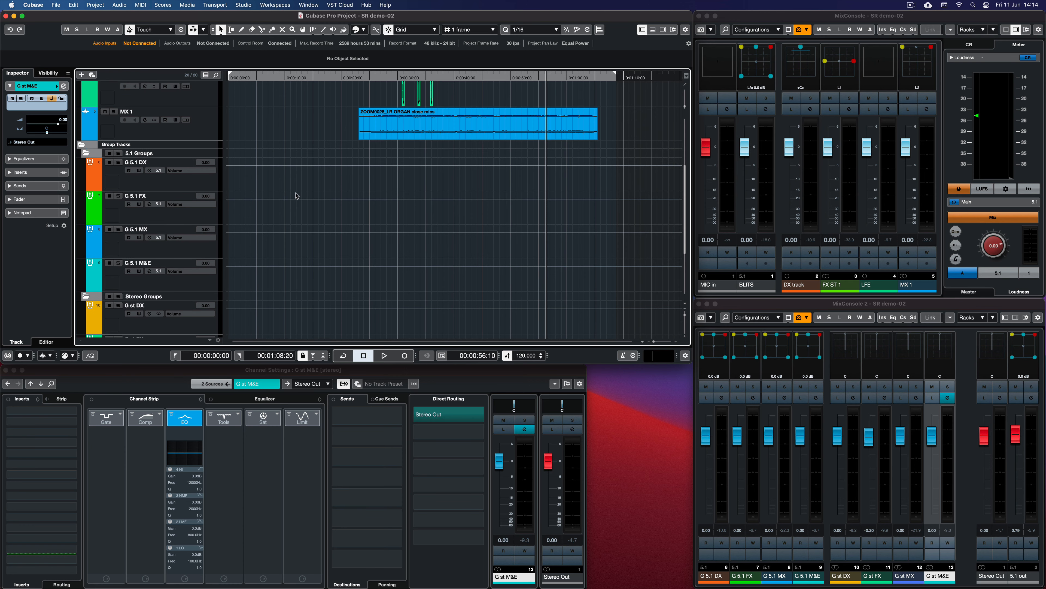
pyautogui.scroll(3, 330, 197)
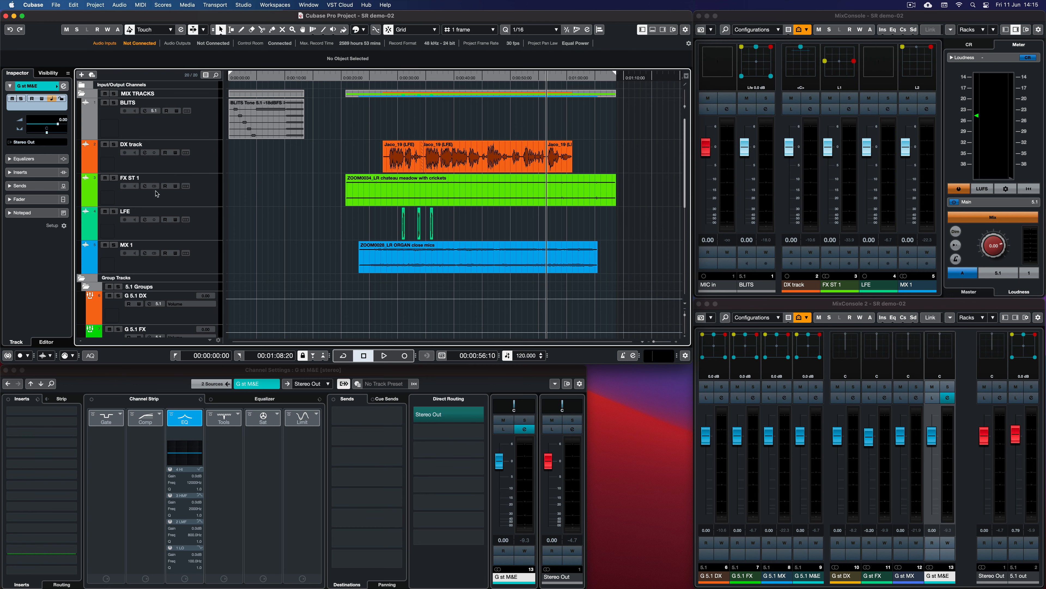
pyautogui.scroll(-5, 276, 192)
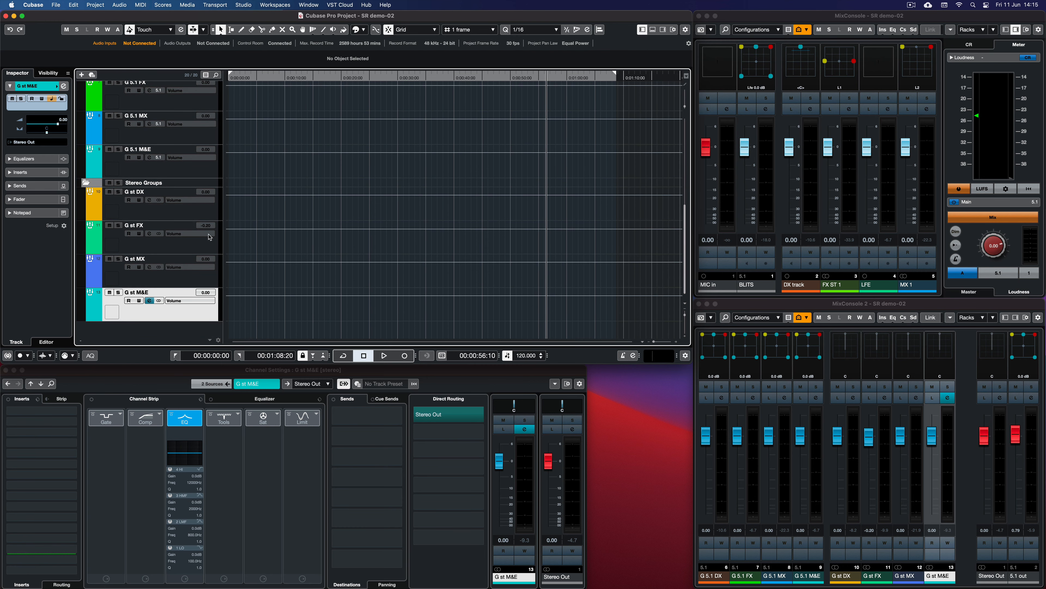
pyautogui.click(85, 183)
pyautogui.click(85, 173)
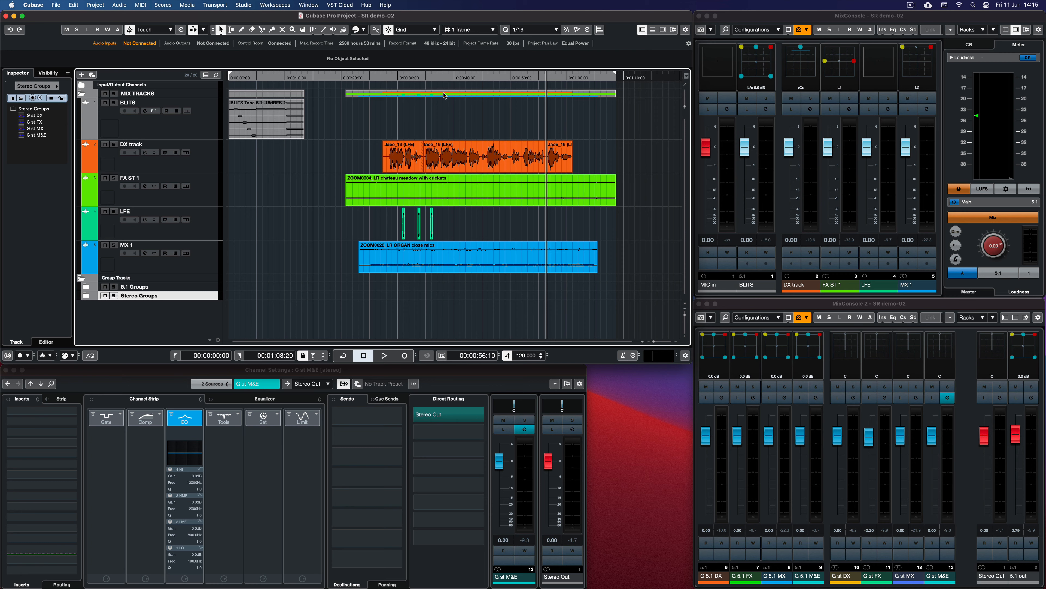
pyautogui.moveTo(445, 76); pyautogui.dragTo(374, 75)
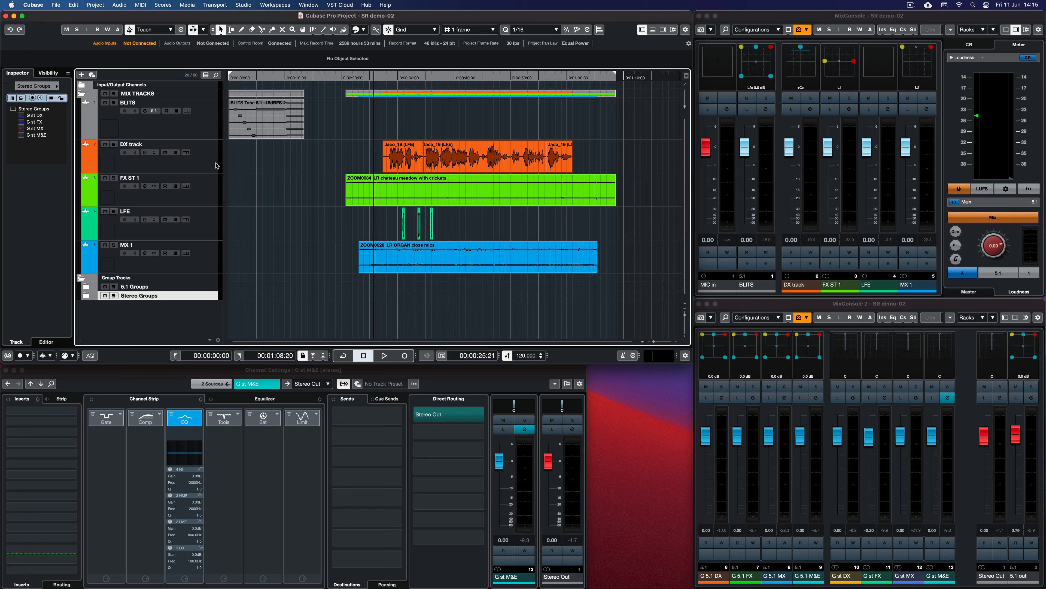
# Examine the routing of the DX track and of G st DX inside the unfolded Stereo Groups folder, and fold the folder again
pyautogui.click(206, 165)
pyautogui.click(85, 295)
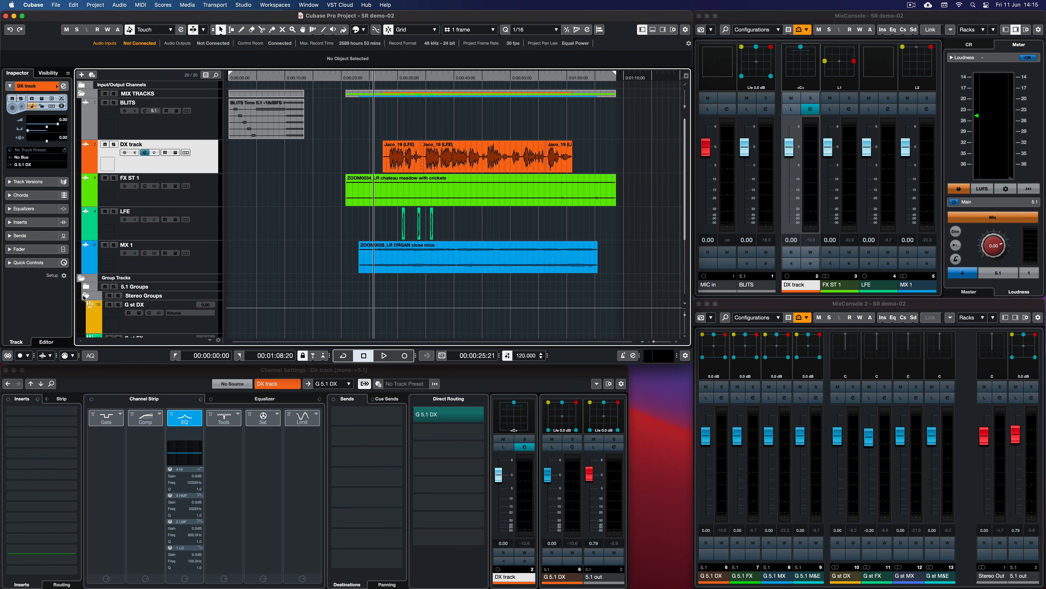
pyautogui.scroll(-3, 124, 305)
pyautogui.click(202, 269)
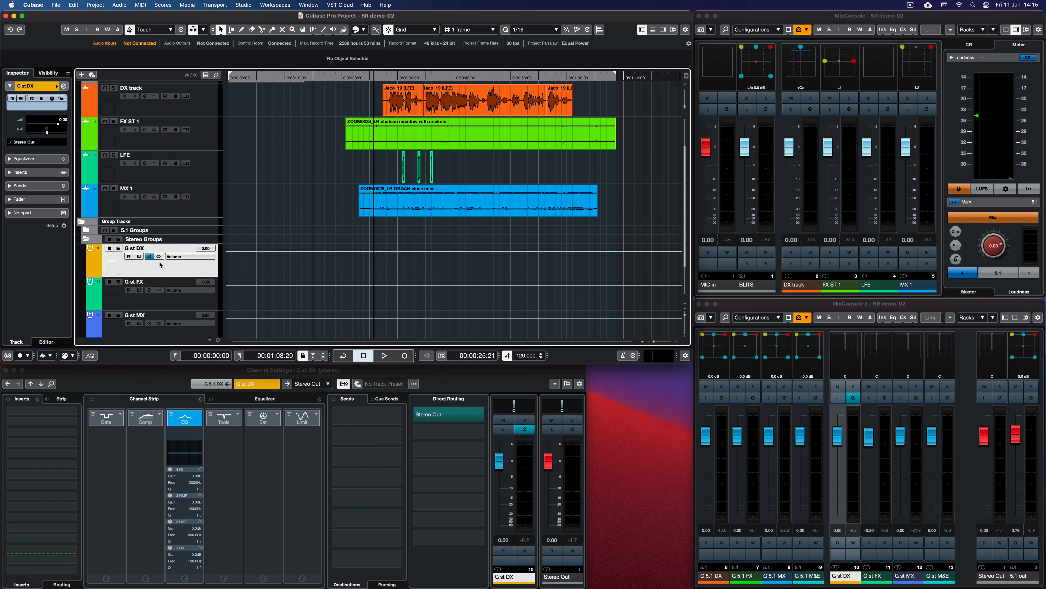
pyautogui.moveTo(369, 203)
pyautogui.click(86, 238)
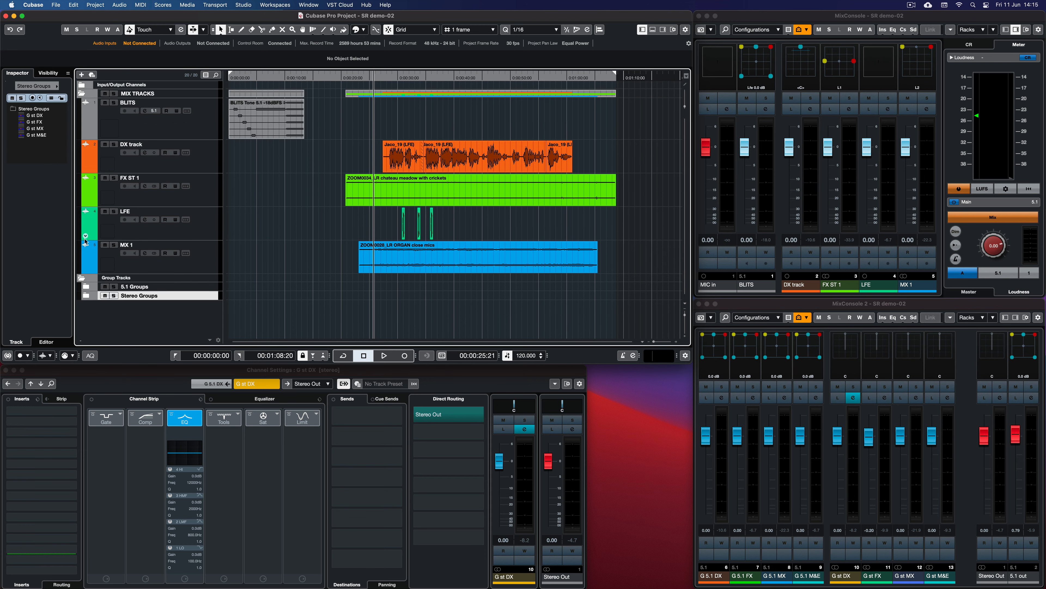
# Examine the direct routing of the G 5.1 DX group inside the unfolded 5.1 Groups folder, and fold the folder again
pyautogui.click(86, 288)
pyautogui.scroll(-3, 157, 295)
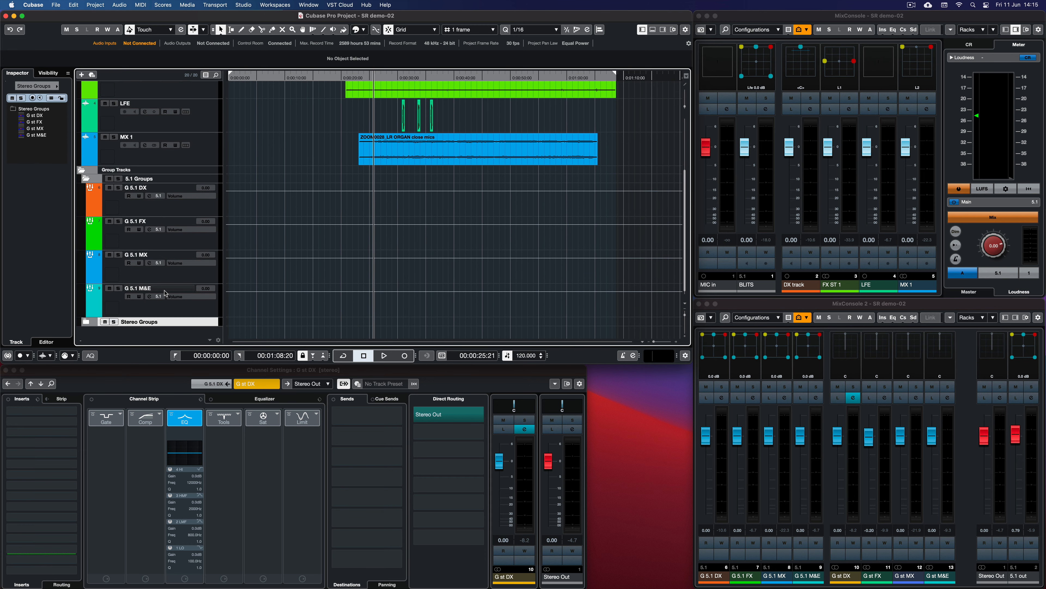
pyautogui.click(144, 210)
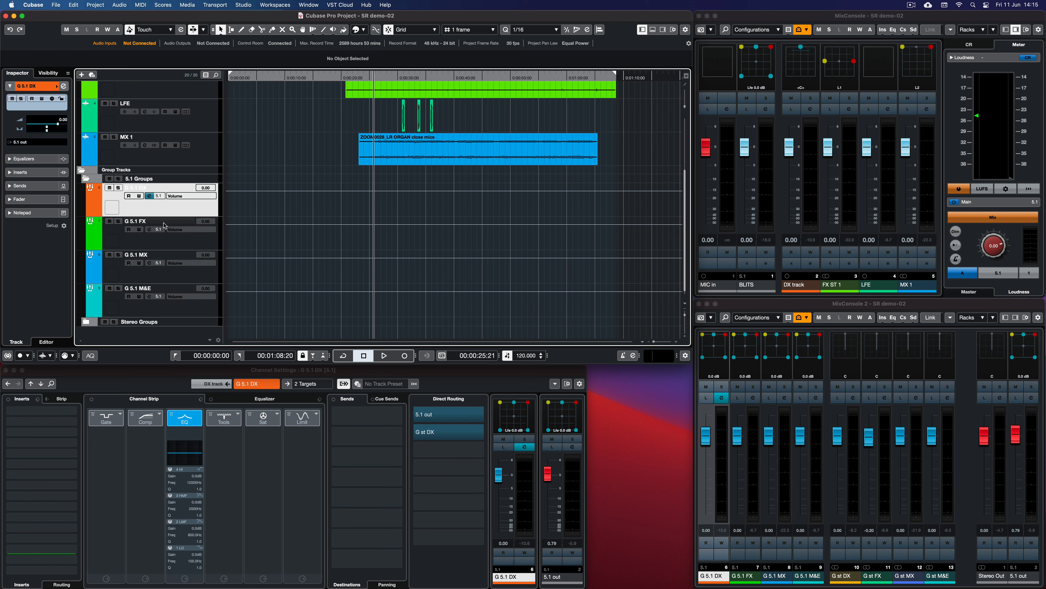
pyautogui.click(85, 179)
pyautogui.click(85, 178)
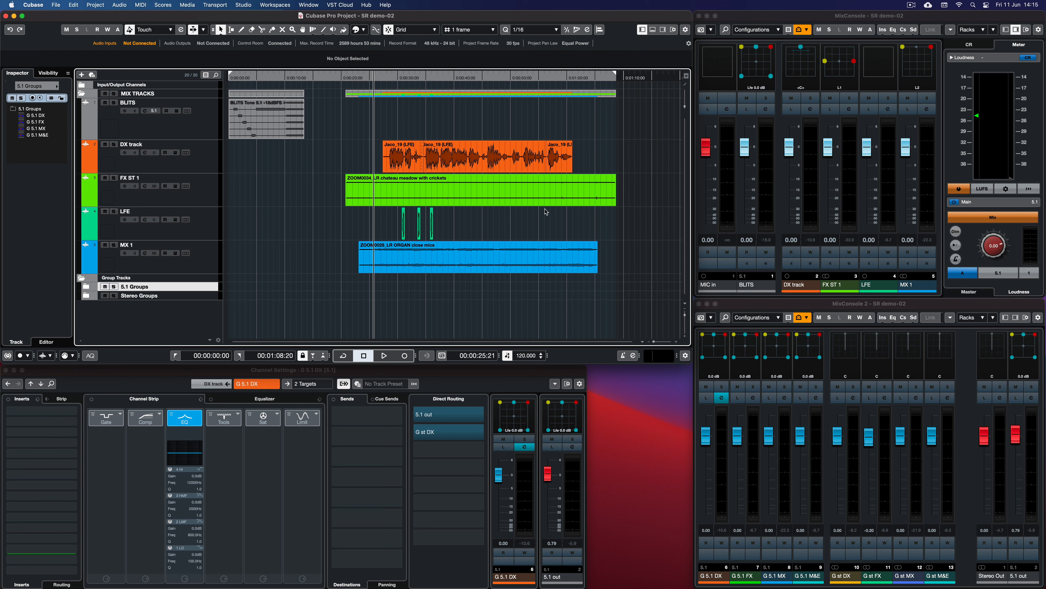
# Open the Audio Mixdown export and use multiple channel selection with all output and group channels, after viewing the single selection
pyautogui.click(56, 5)
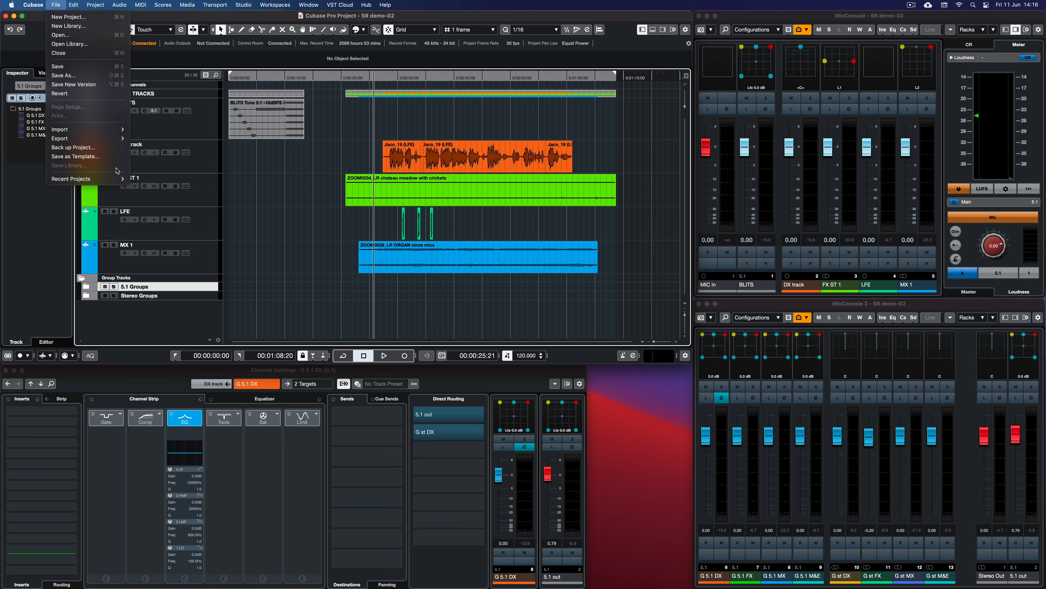
pyautogui.moveTo(107, 138)
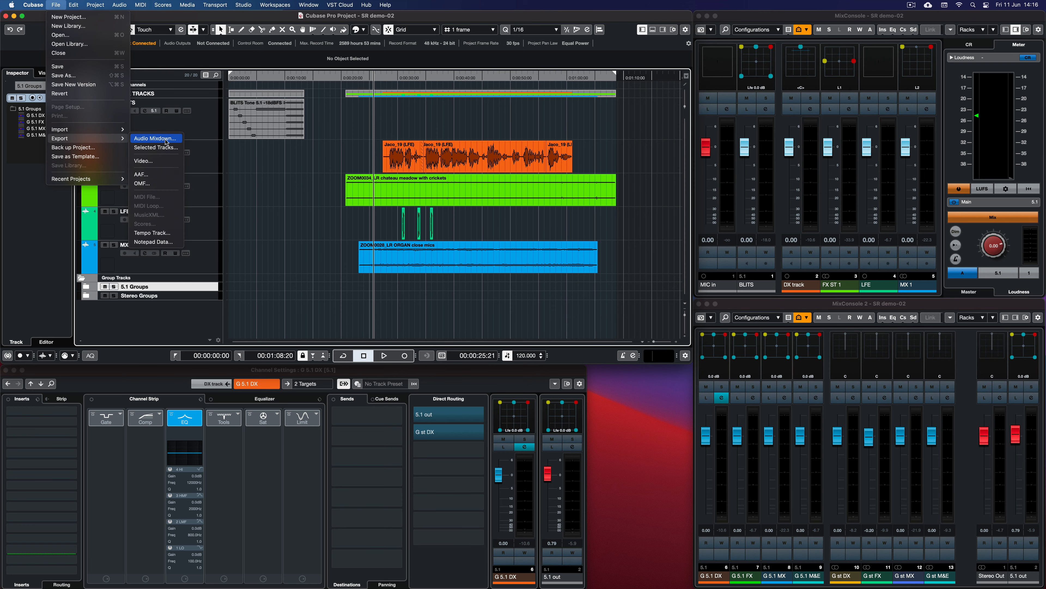
pyautogui.click(166, 142)
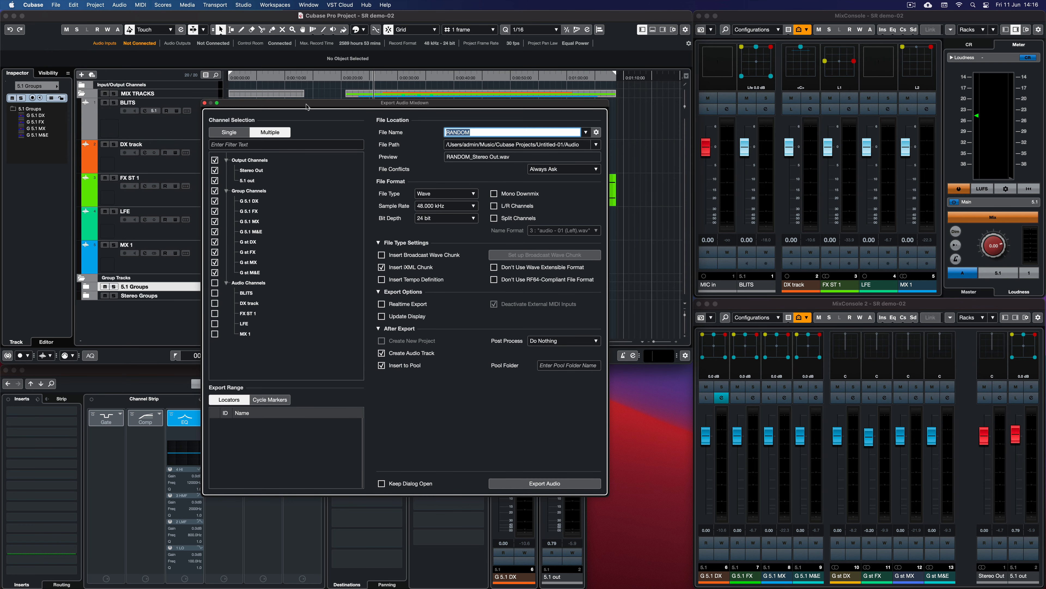
pyautogui.click(231, 124)
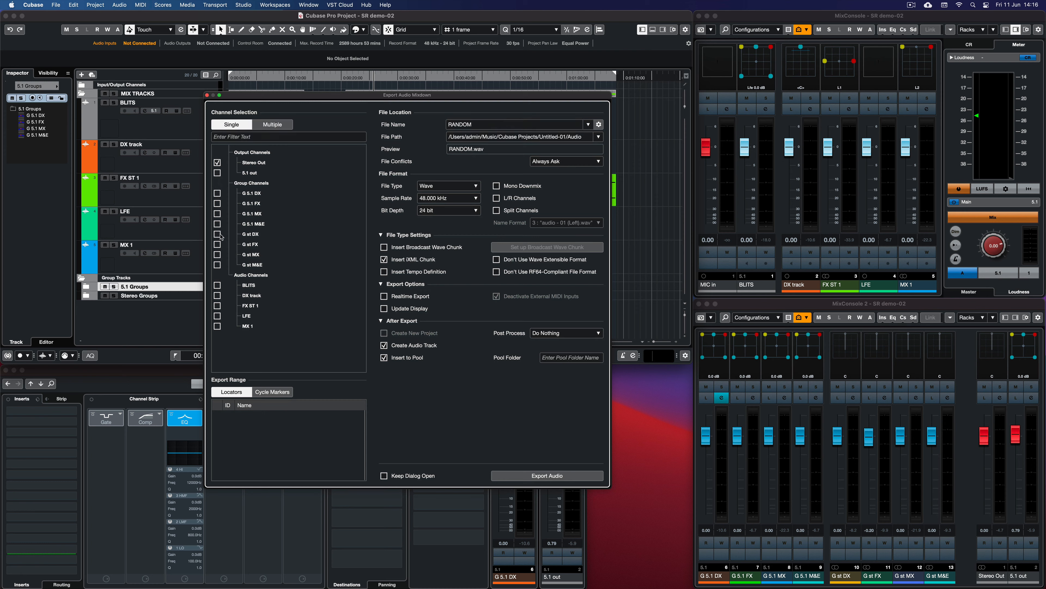
pyautogui.click(272, 124)
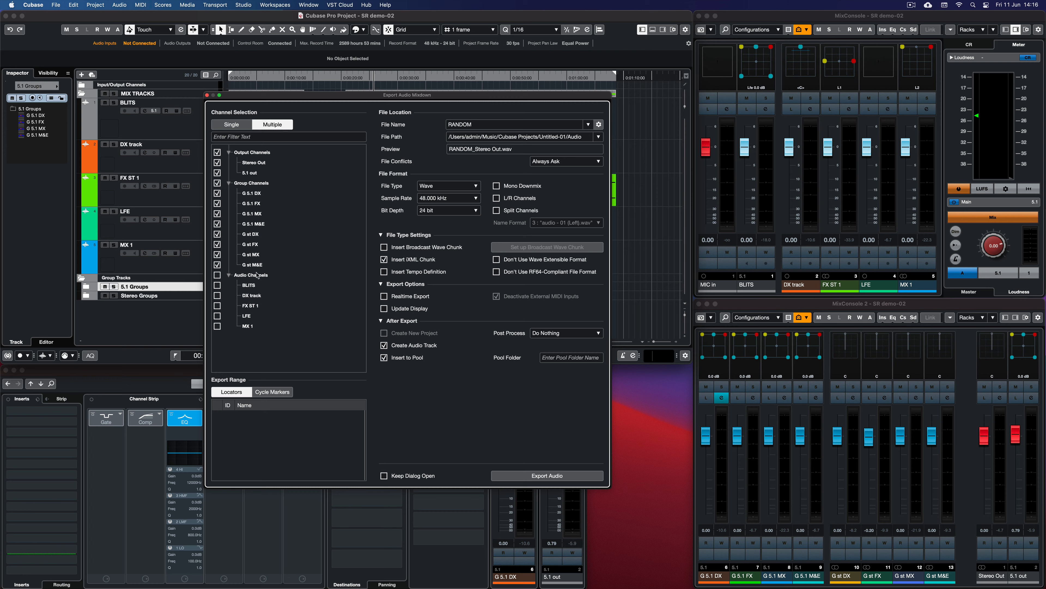
# Examine the Channel Batch naming scheme and the file name settings for the exported channels
pyautogui.click(599, 124)
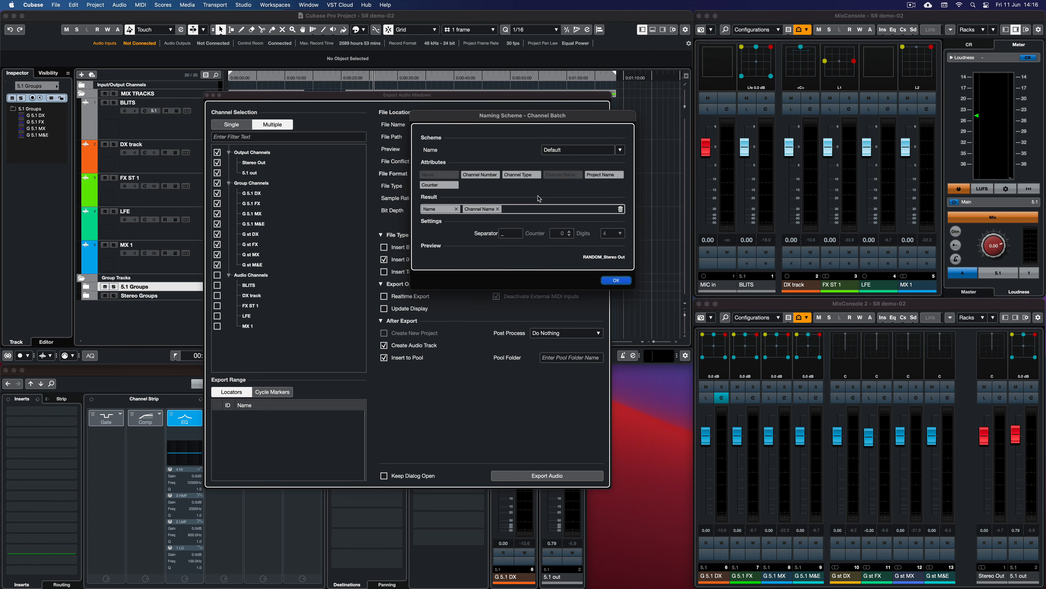
pyautogui.click(611, 280)
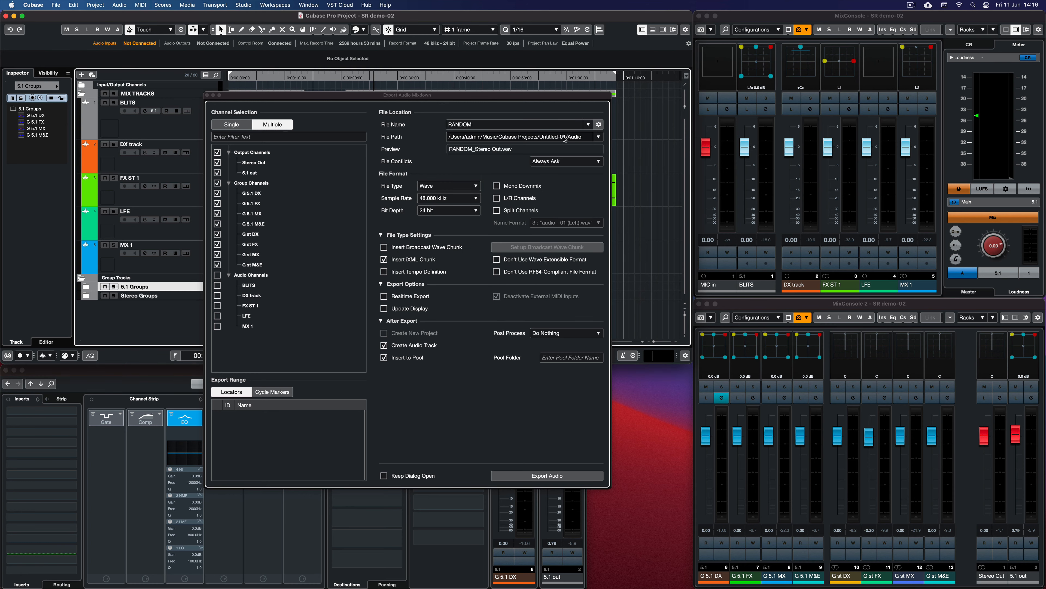
pyautogui.click(492, 125)
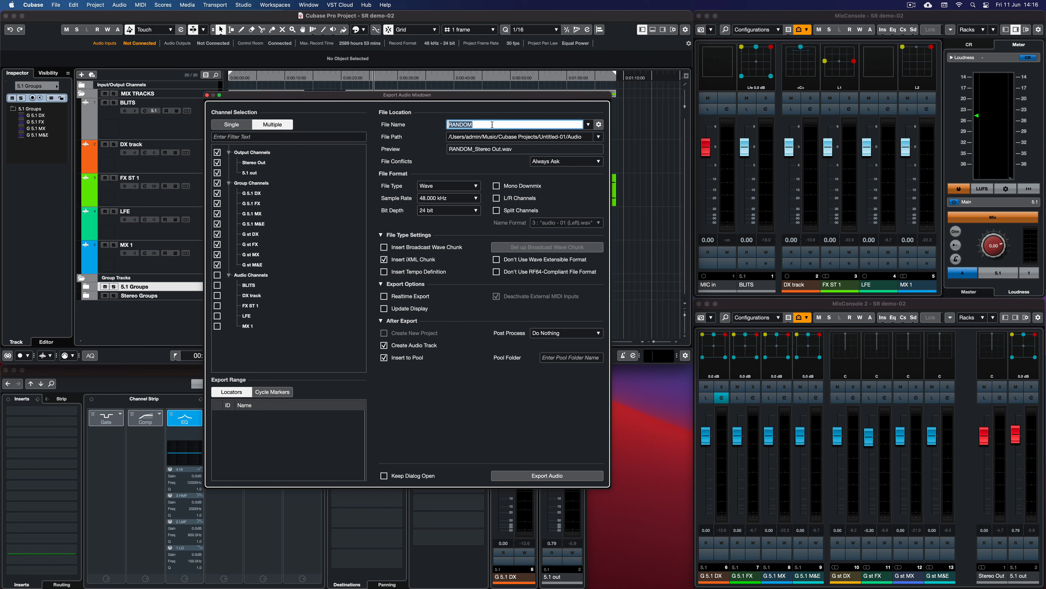
pyautogui.click(472, 168)
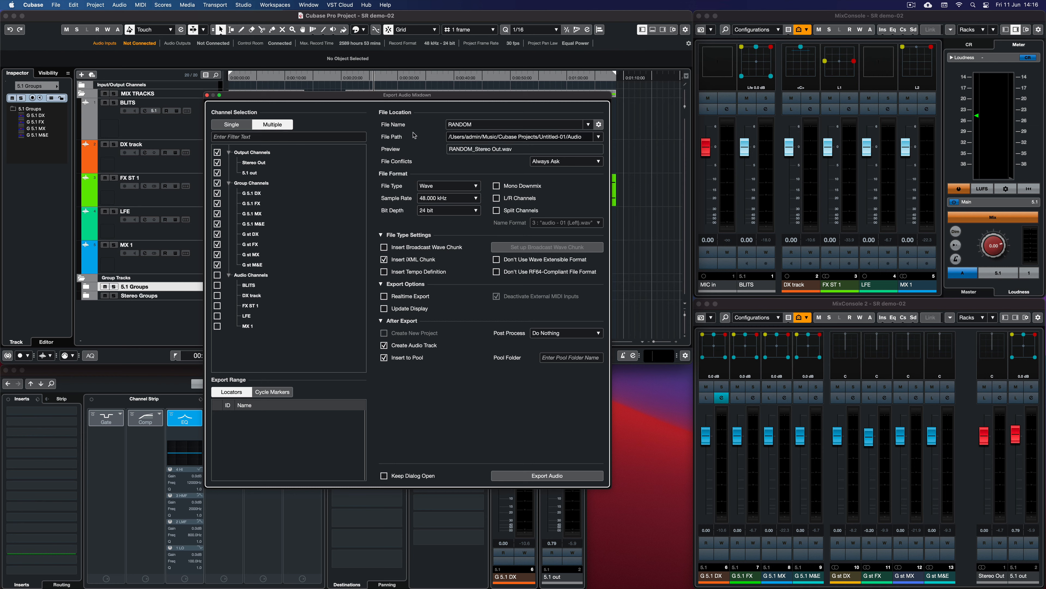
# Export the chosen channels as 48 kHz, 24 bit Wave files with Create Audio Track and Insert to Pool, copying all files to the project folder
pyautogui.click(385, 345)
pyautogui.click(385, 357)
pyautogui.click(385, 345)
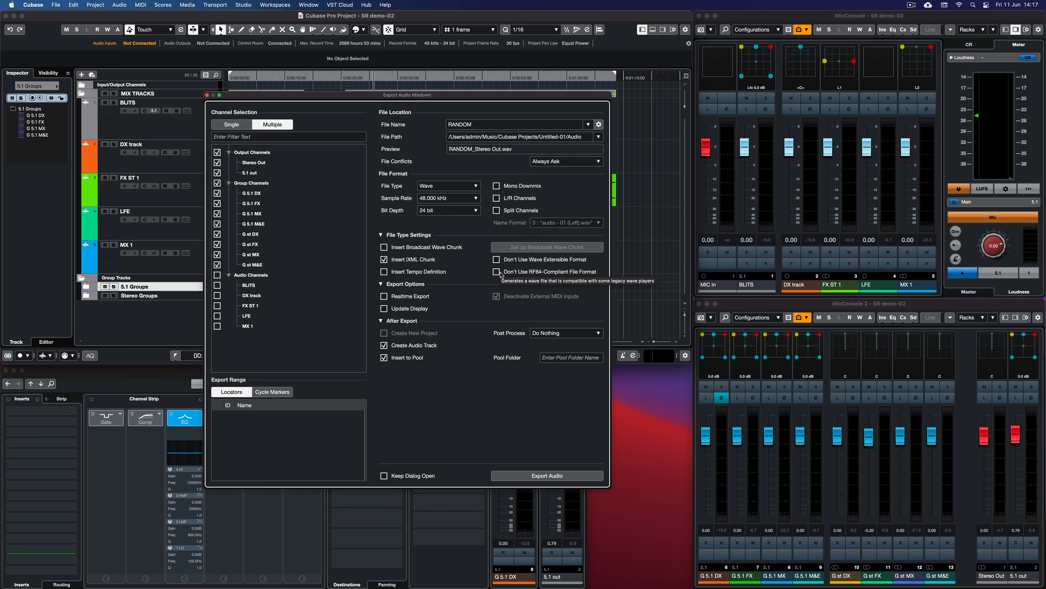
pyautogui.click(543, 476)
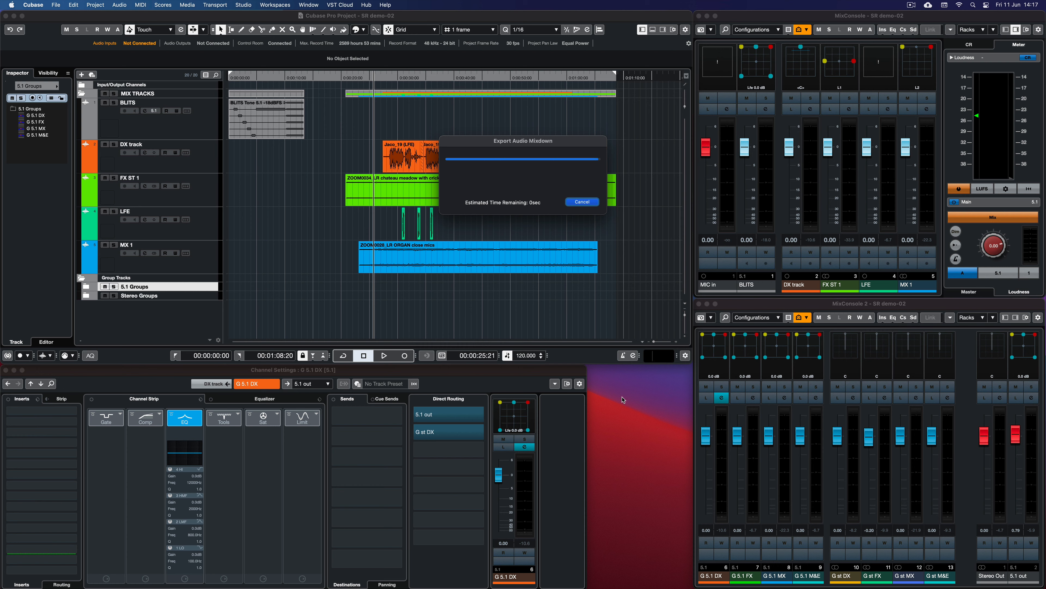
pyautogui.click(616, 251)
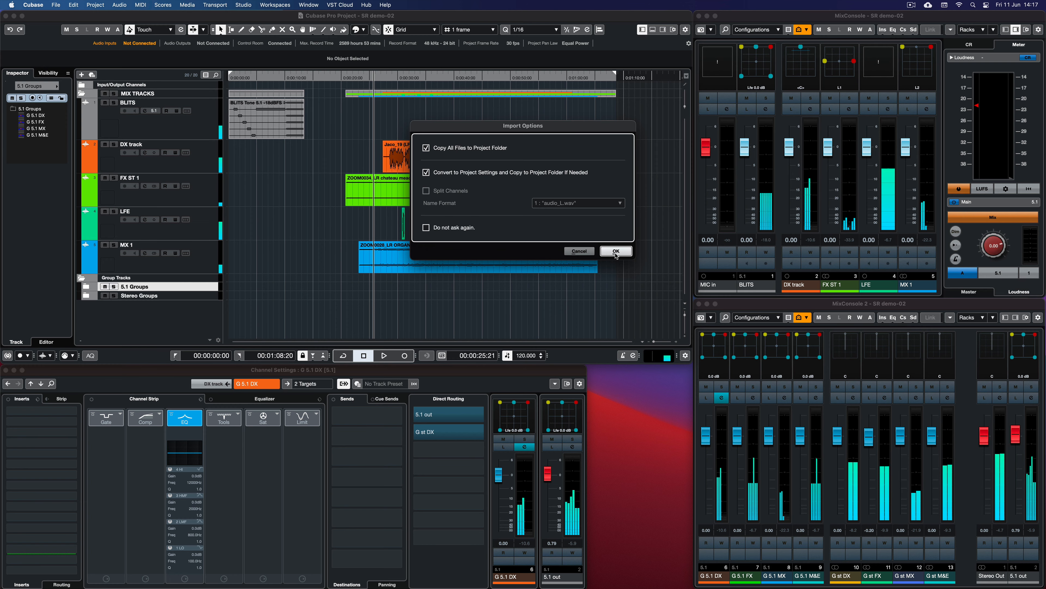
# Fold the MIX TRACKS folder and extend the project window downwards so that all exported NONMIX tracks fit
pyautogui.scroll(-10, 351, 252)
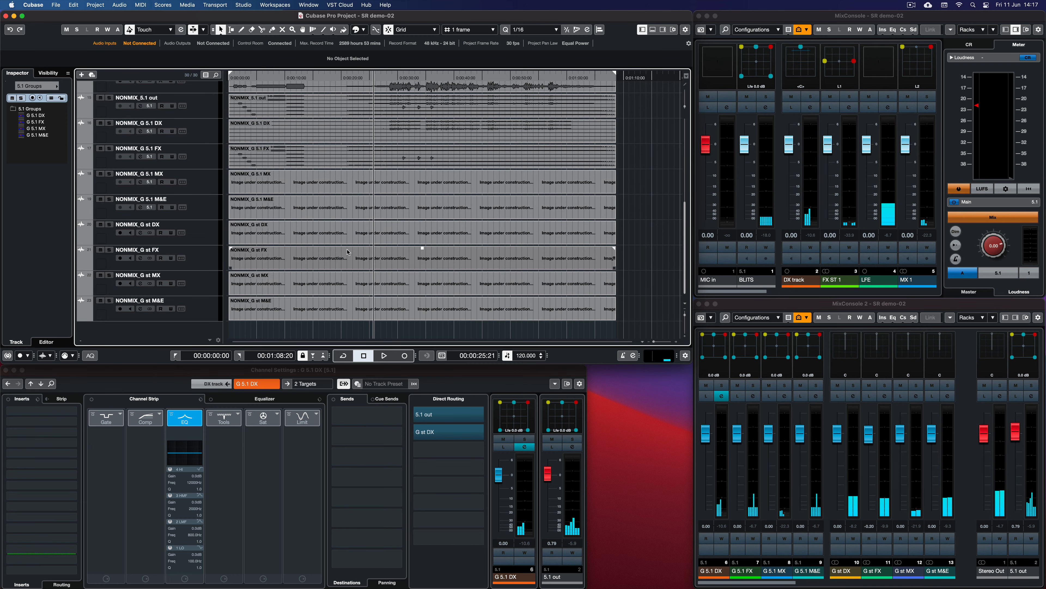
pyautogui.scroll(10, 362, 155)
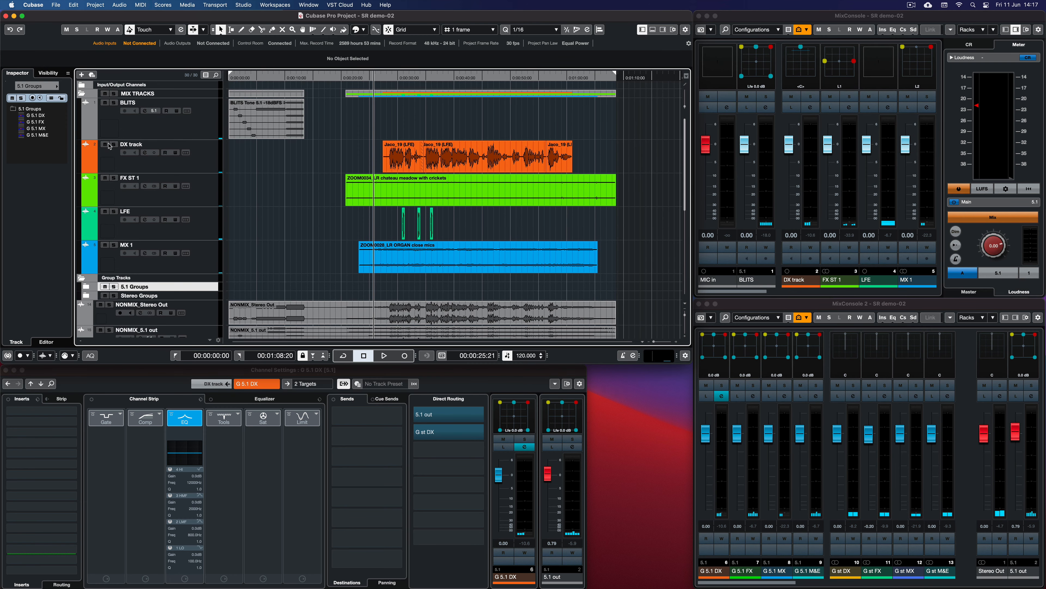
pyautogui.click(85, 95)
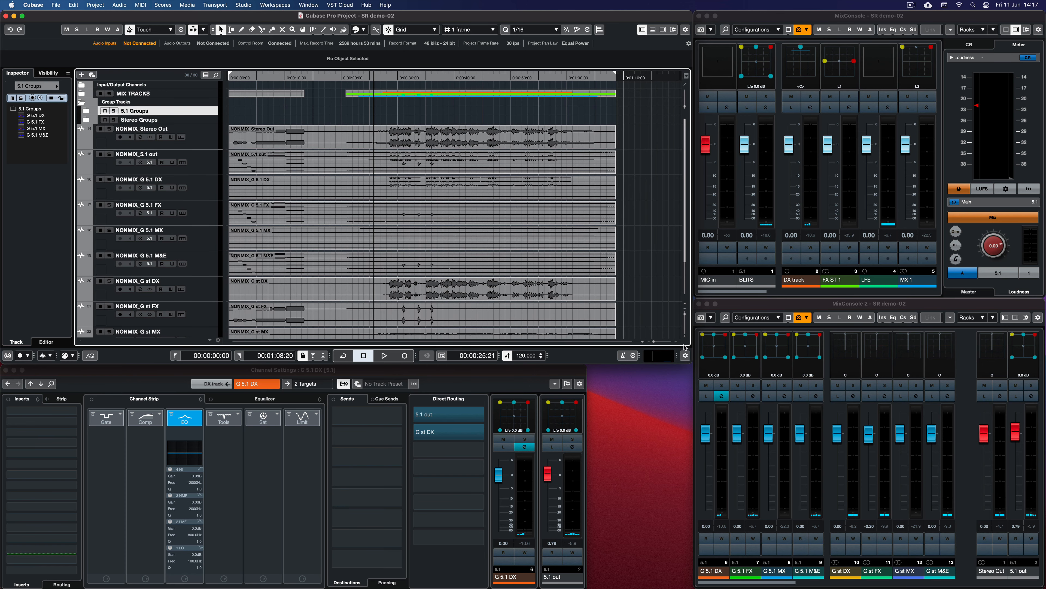
pyautogui.moveTo(684, 366); pyautogui.dragTo(684, 574)
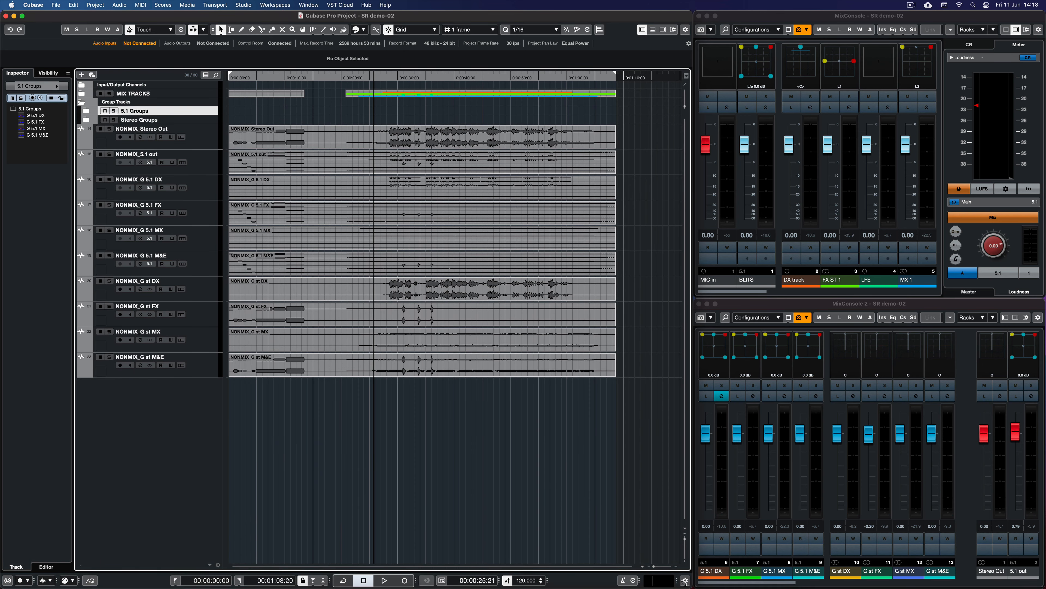
# Increase the height of all tracks from NONMIX_Stereo Out to NONMIX_G st M&E together, and select only NONMIX_Stereo Out
pyautogui.click(211, 136)
pyautogui.keyDown('shift'); pyautogui.click(206, 367); pyautogui.keyUp('shift')
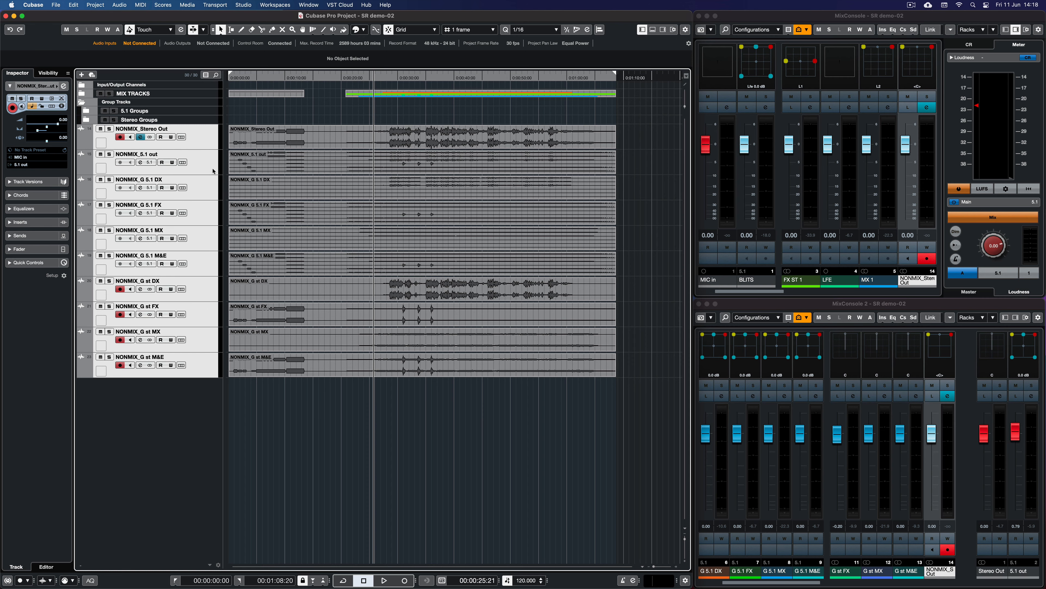
pyautogui.moveTo(210, 150); pyautogui.dragTo(209, 167)
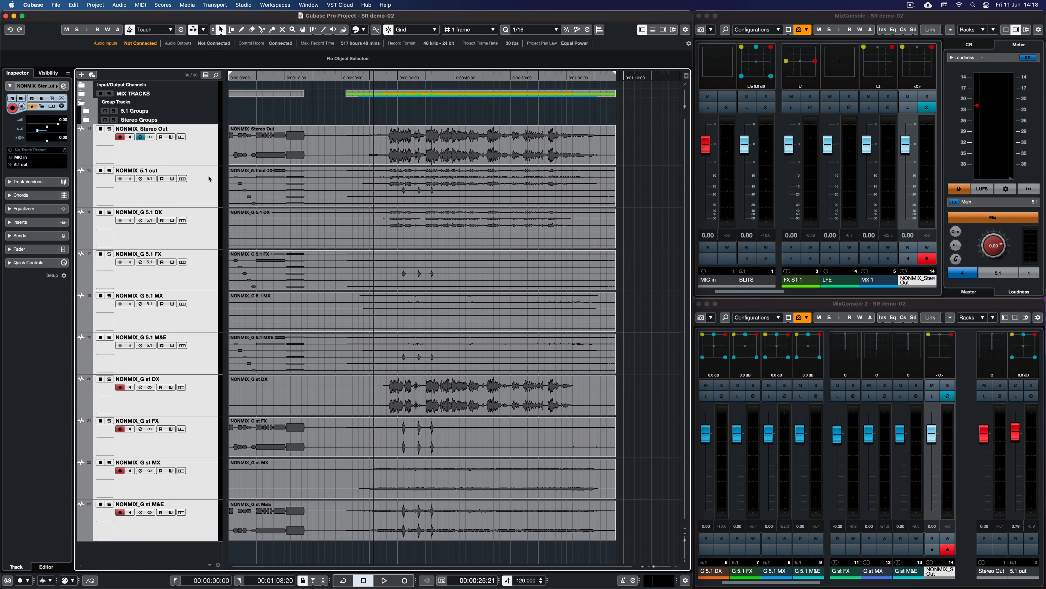
pyautogui.click(209, 171)
pyautogui.click(207, 164)
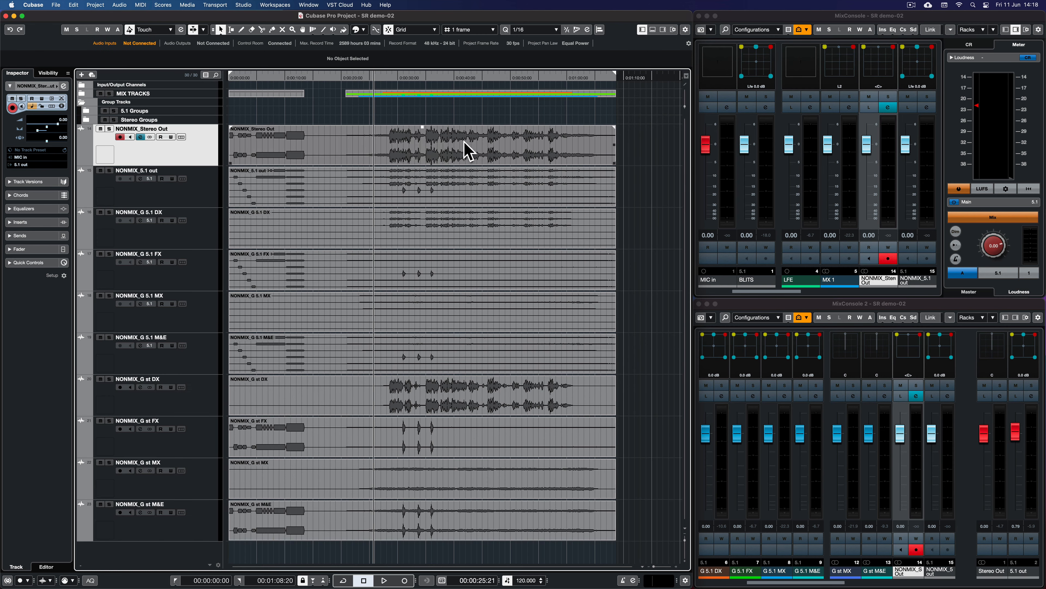
# Examine the exported waveforms of the 5.1 out, the 5.1 DX, FX, MX and M&E groups, and the stereo DX group
pyautogui.click(480, 184)
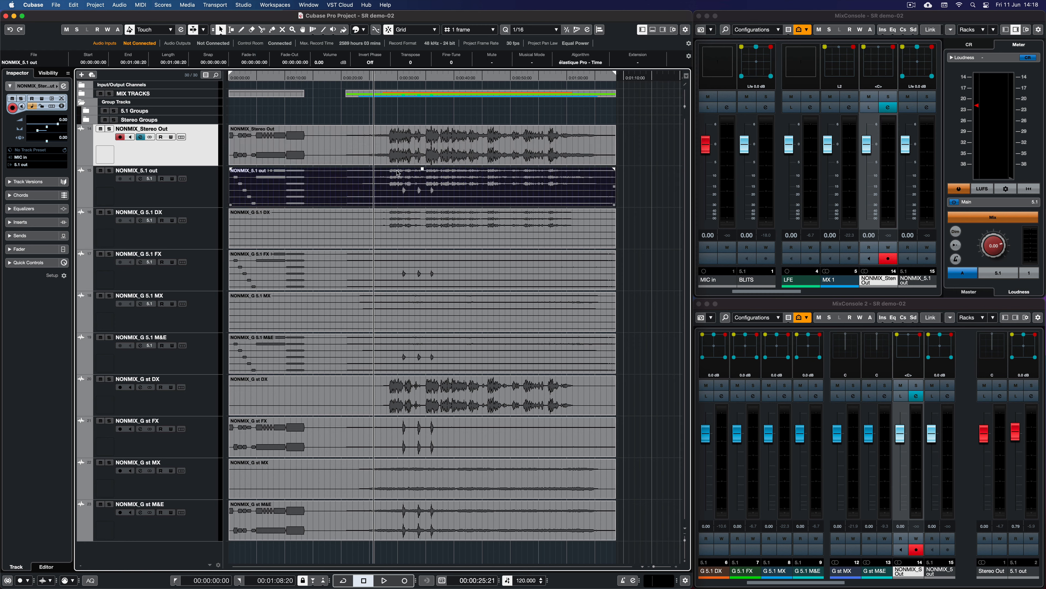
pyautogui.click(338, 234)
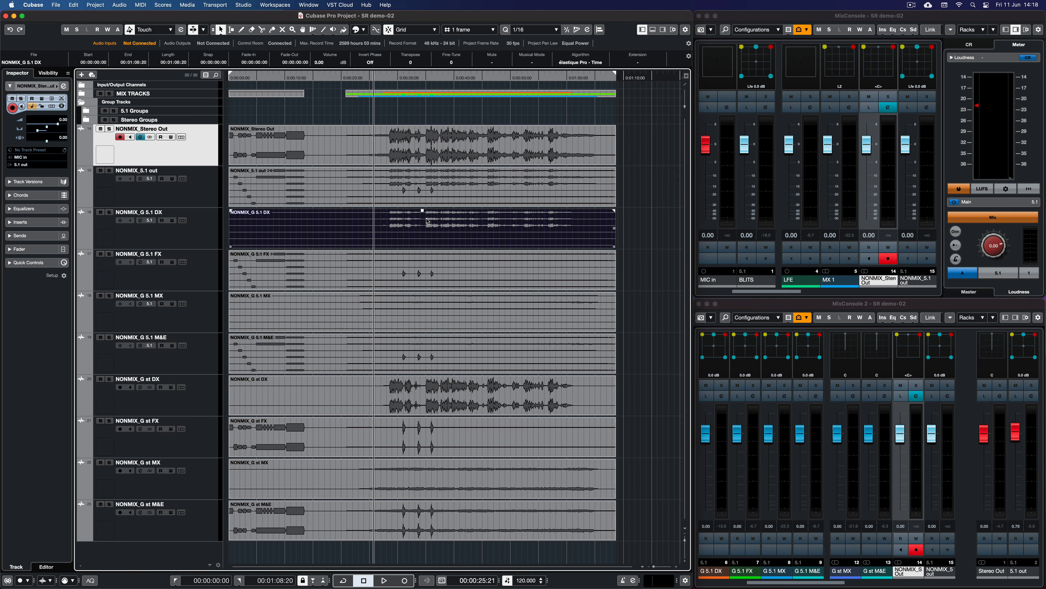
pyautogui.click(439, 262)
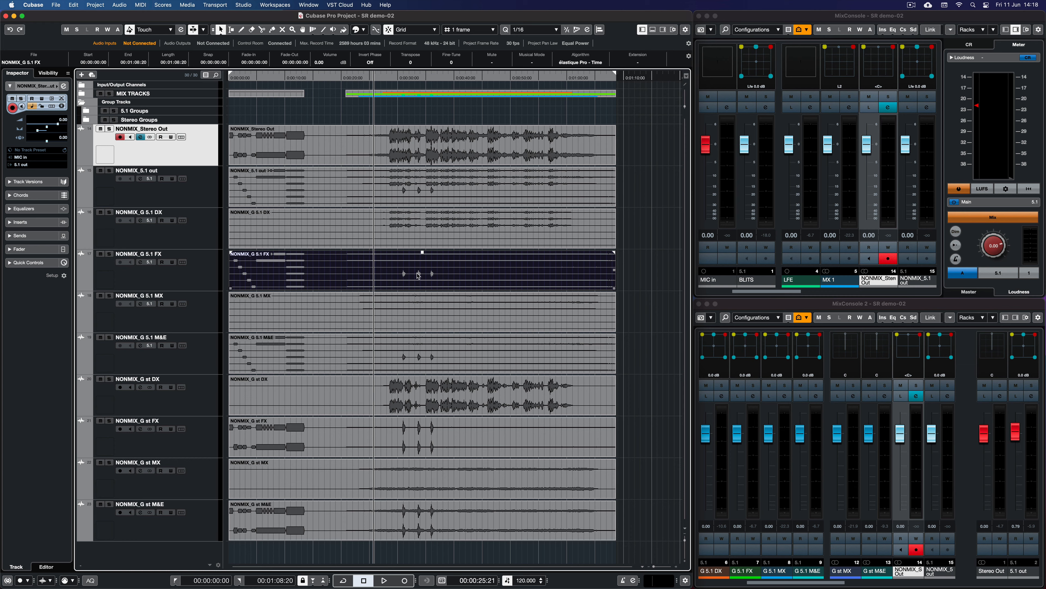
pyautogui.click(410, 315)
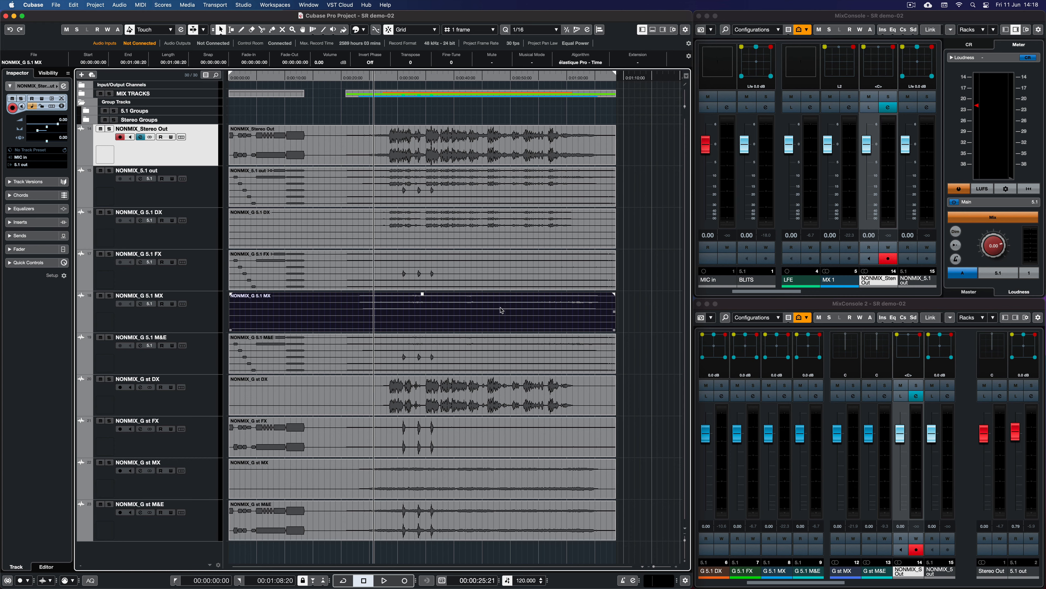
pyautogui.click(481, 351)
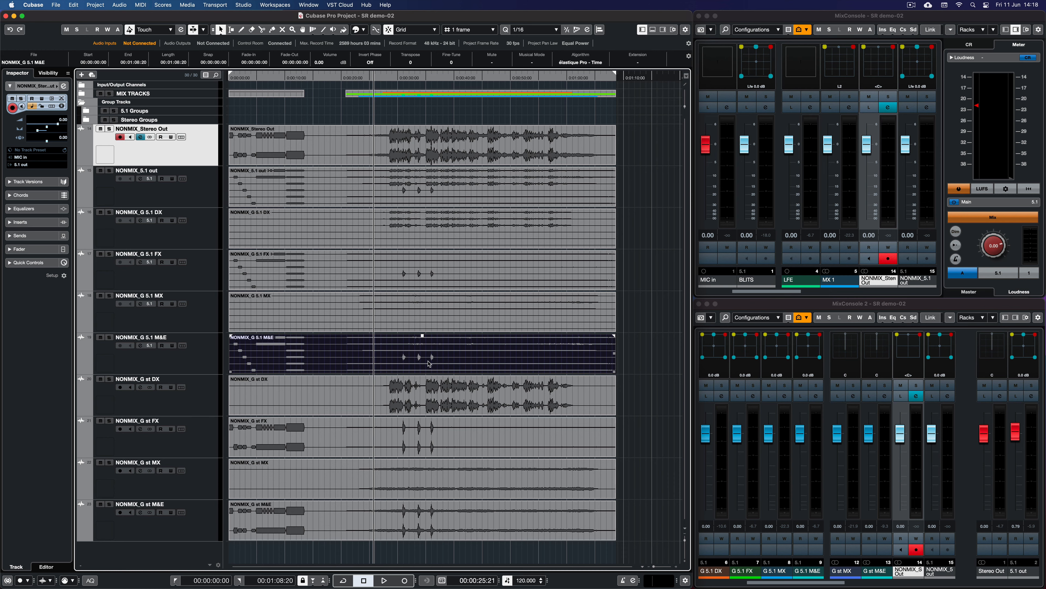
pyautogui.click(451, 309)
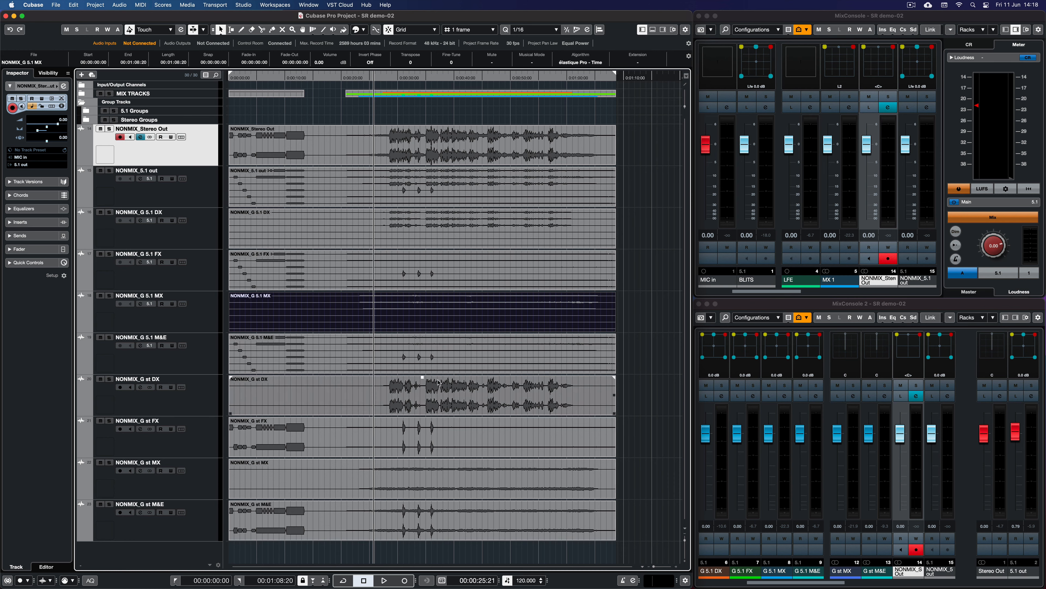
pyautogui.click(445, 391)
pyautogui.click(643, 272)
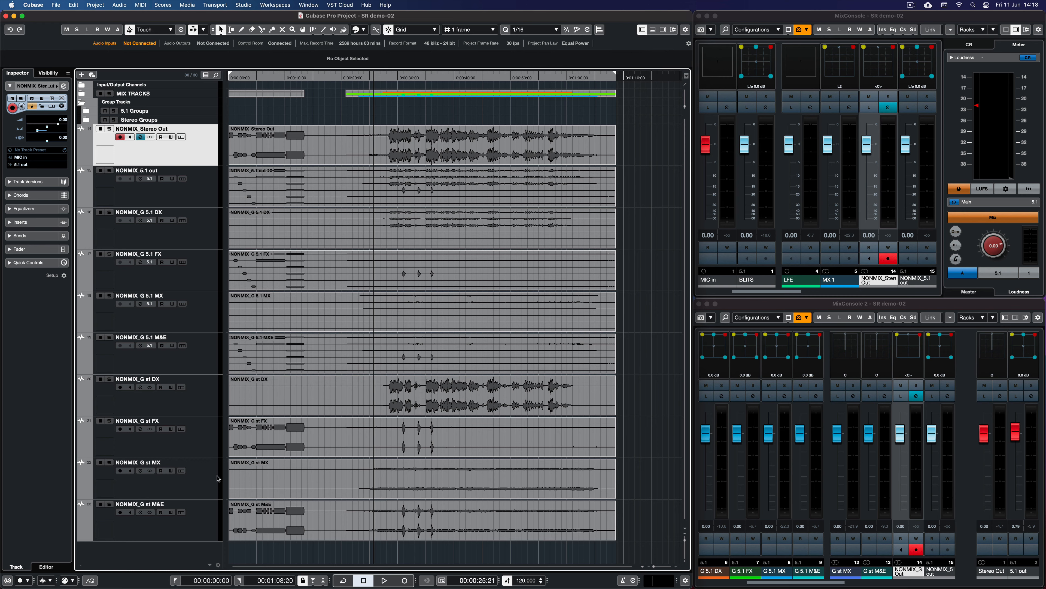
# Delete all exported tracks from NONMIX_Stereo Out to NONMIX_G st M&E and shrink the project window back above the Channel Settings window
pyautogui.keyDown('shift'); pyautogui.click(212, 514); pyautogui.keyUp('shift')
pyautogui.press('BackSpace')
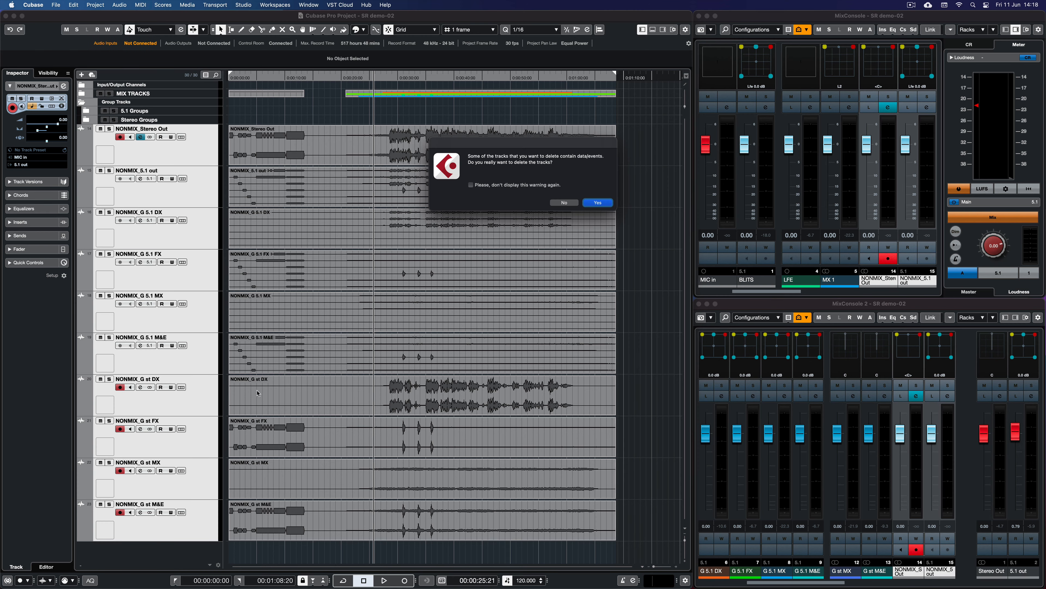
pyautogui.click(597, 203)
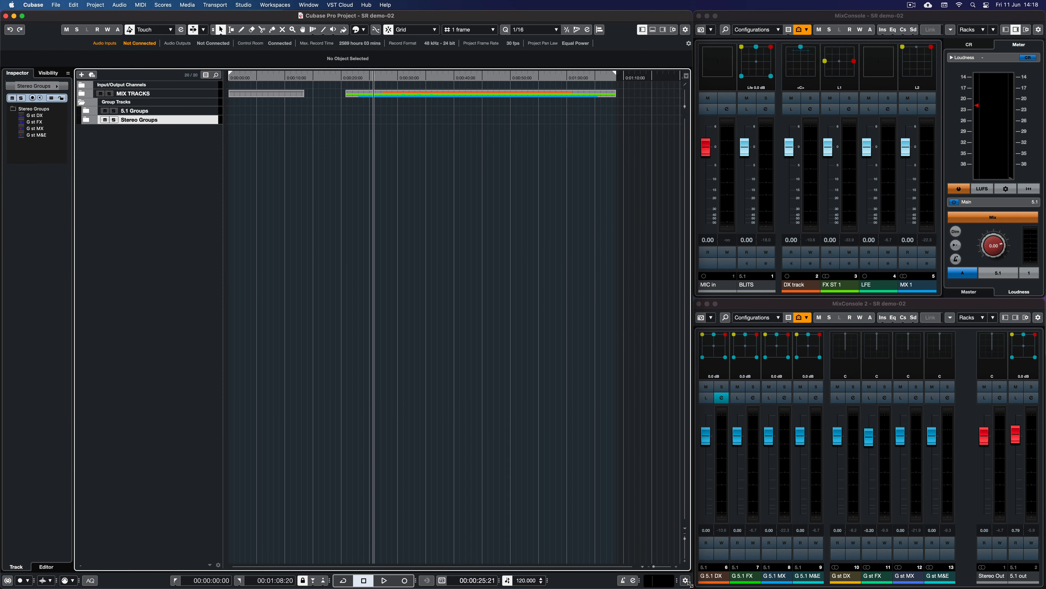
pyautogui.moveTo(688, 584); pyautogui.dragTo(694, 364)
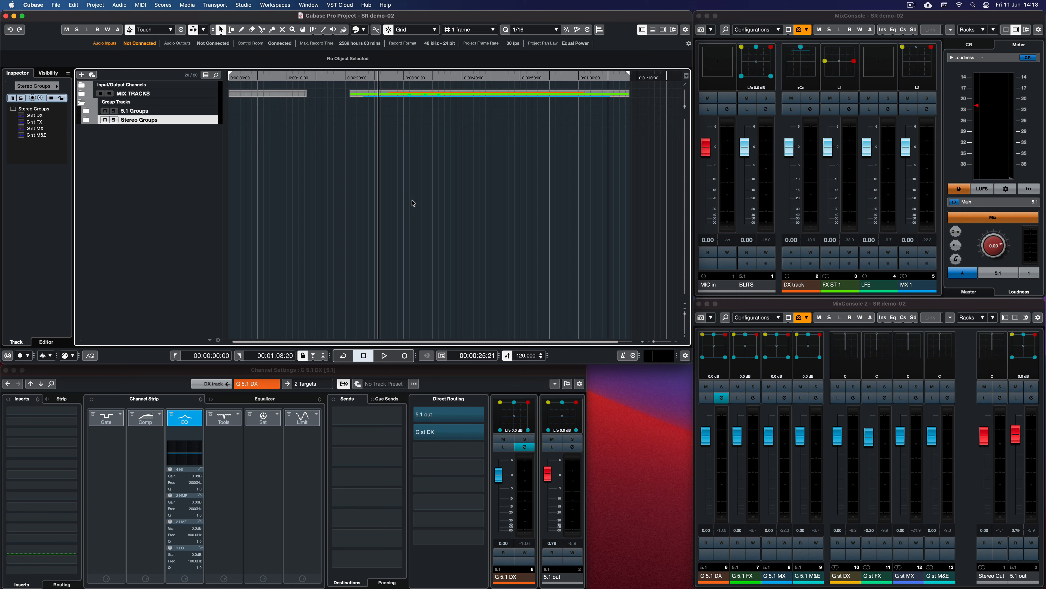
# Unfold the Input/Output Channels and MIX TRACKS folders and examine which MixConsole windows are available
pyautogui.click(829, 19)
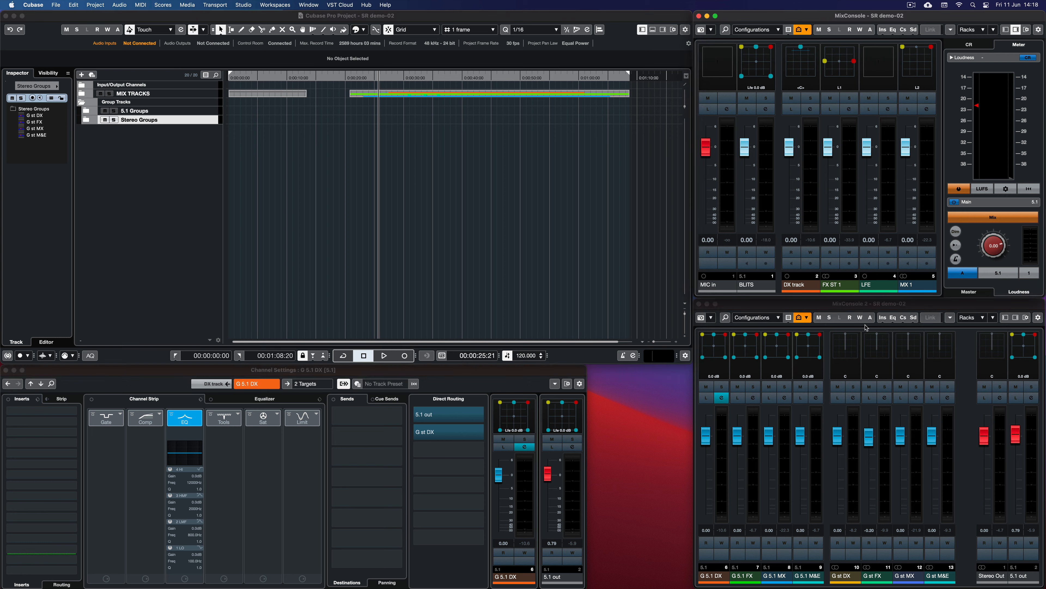
pyautogui.click(265, 18)
pyautogui.click(243, 4)
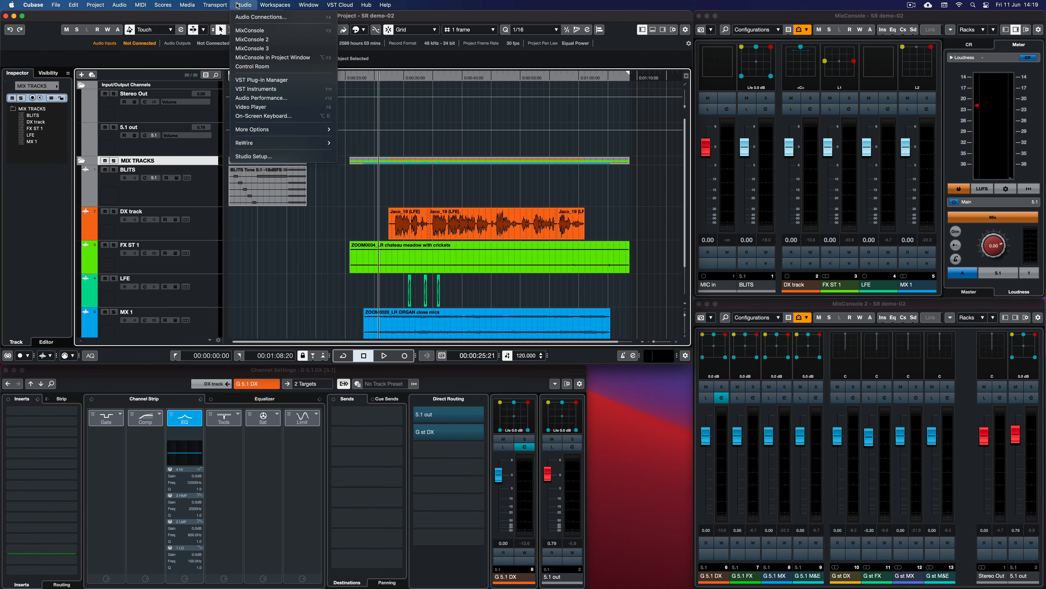
pyautogui.click(257, 51)
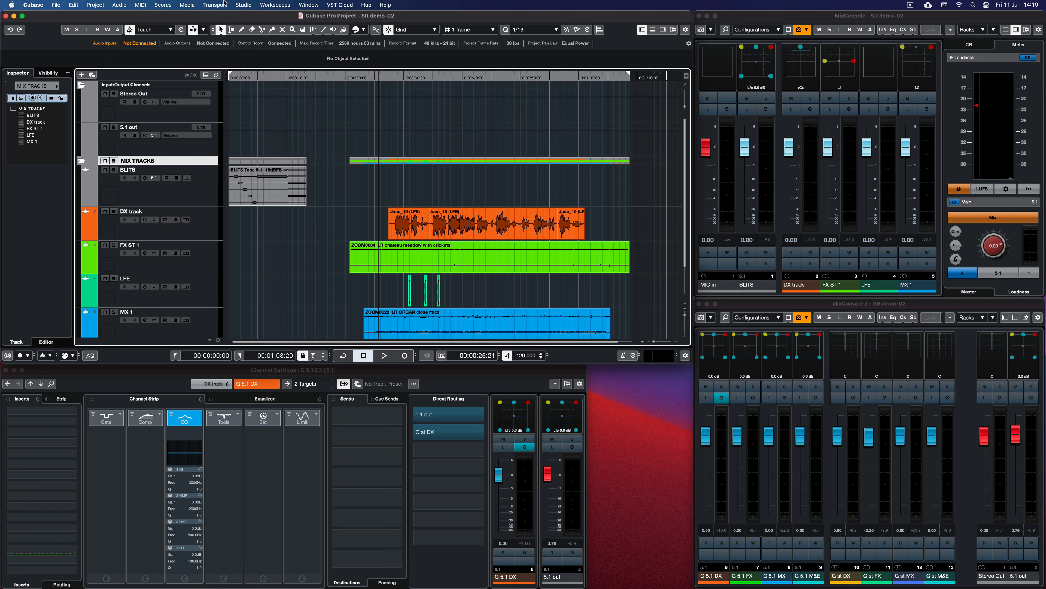
# Open MixConsole 3 and bring up its window layout setup
pyautogui.click(244, 4)
pyautogui.click(269, 51)
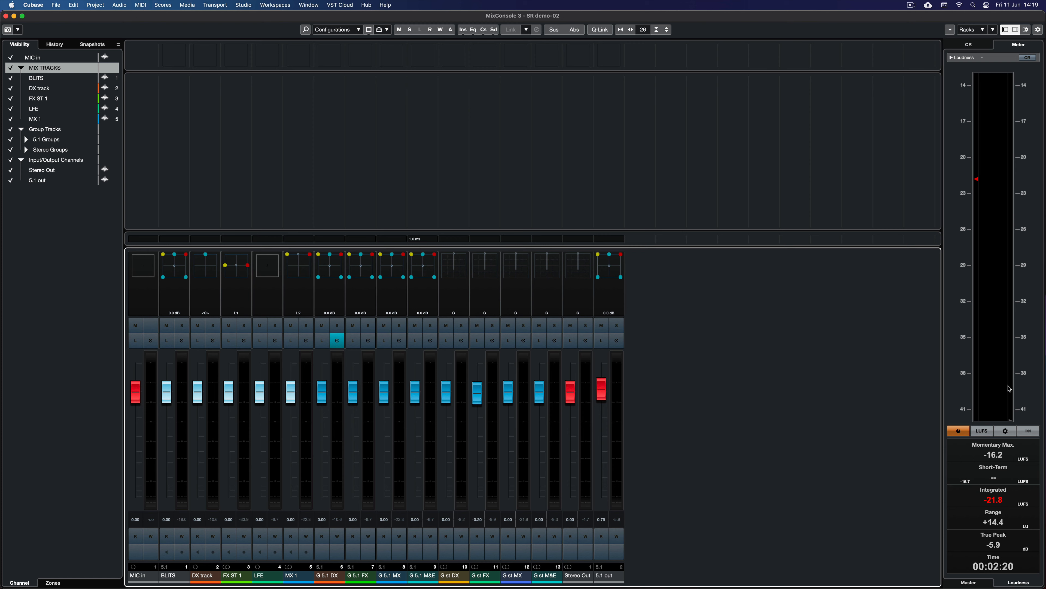
pyautogui.click(1016, 29)
pyautogui.click(1016, 29)
pyautogui.click(1016, 30)
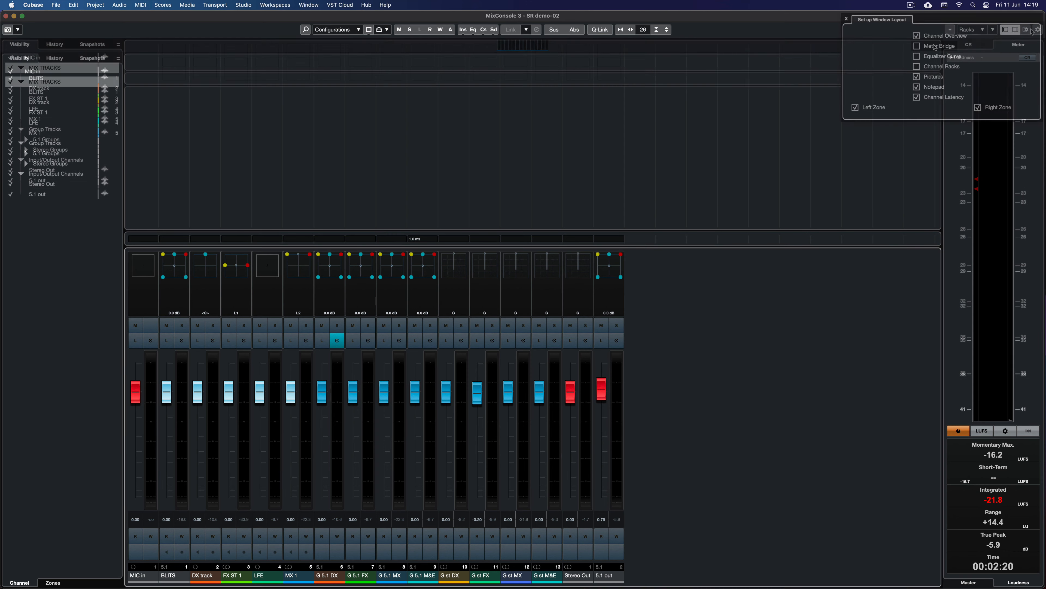
# Show the Meter Bridge, Equalizer Curve and Channel Racks in MixConsole 3 and enlarge the area above the faders
pyautogui.click(935, 46)
pyautogui.click(935, 56)
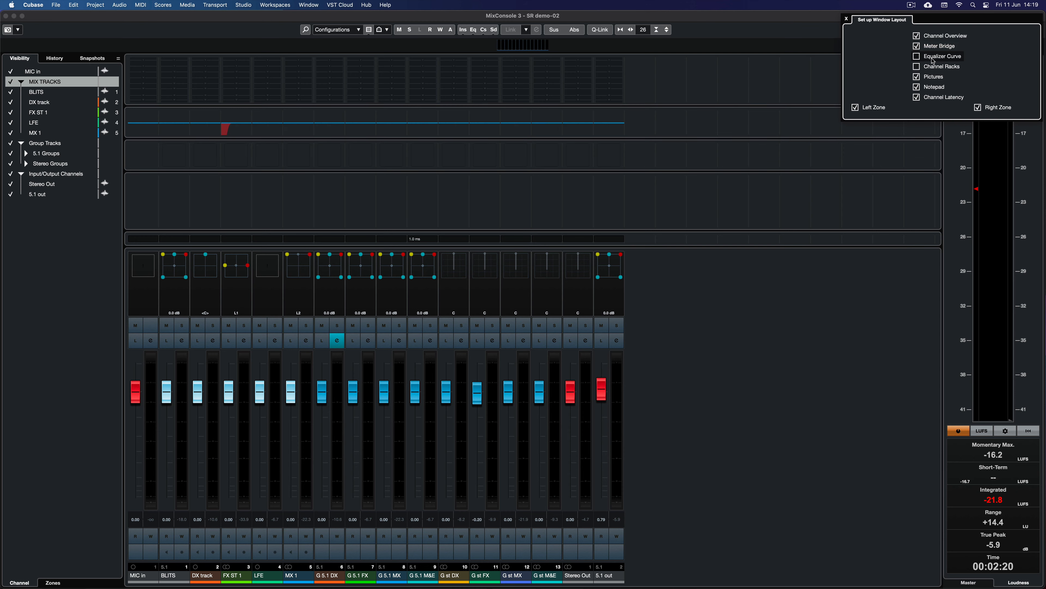
pyautogui.click(935, 66)
pyautogui.click(846, 19)
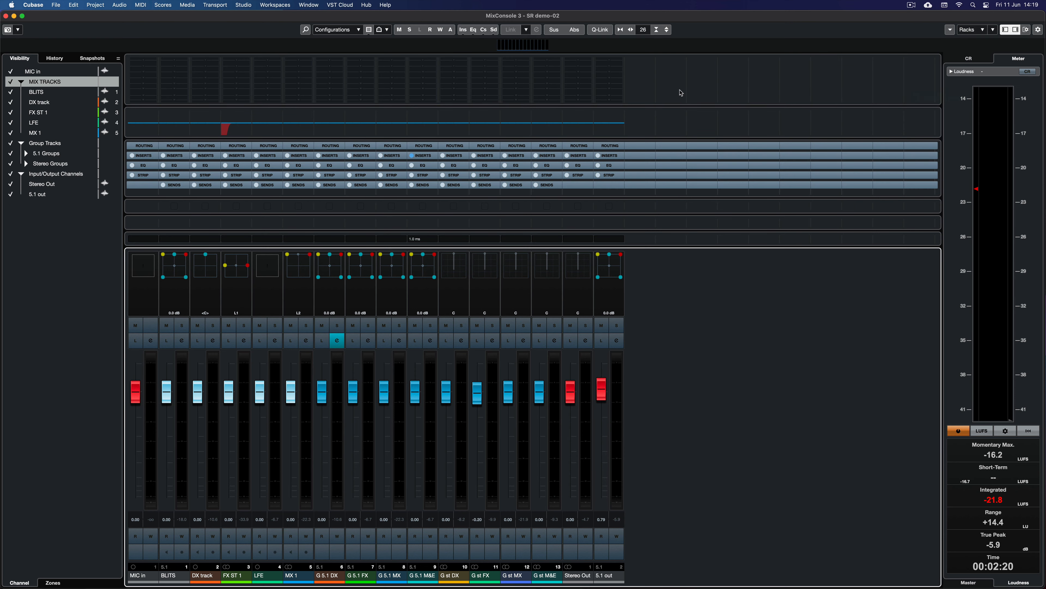
pyautogui.moveTo(376, 249); pyautogui.dragTo(378, 288)
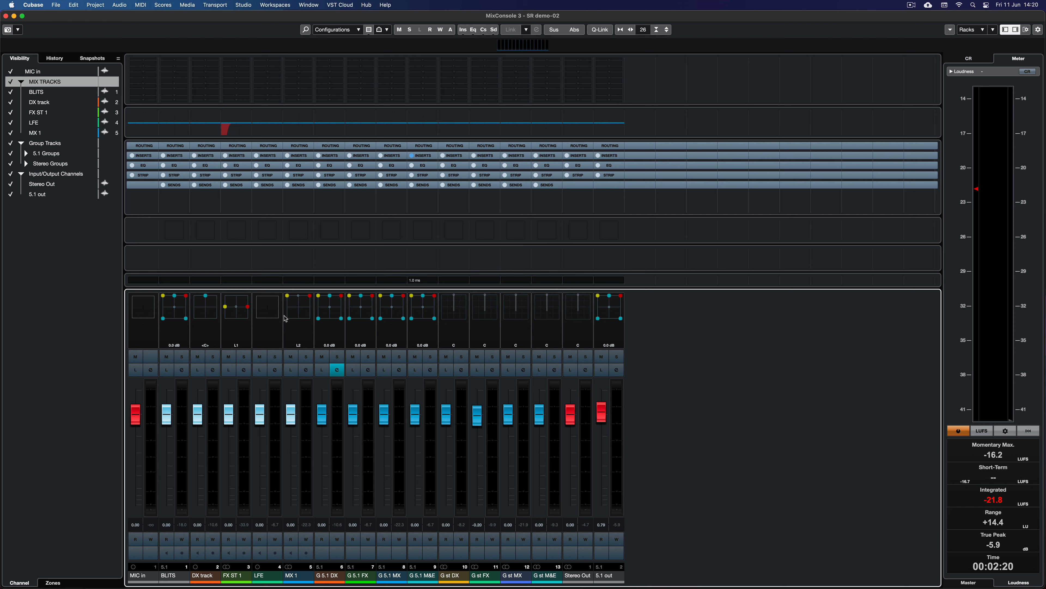
# Review the channel visibility list of MixConsole 3 and hide the MIC in channel
pyautogui.click(52, 439)
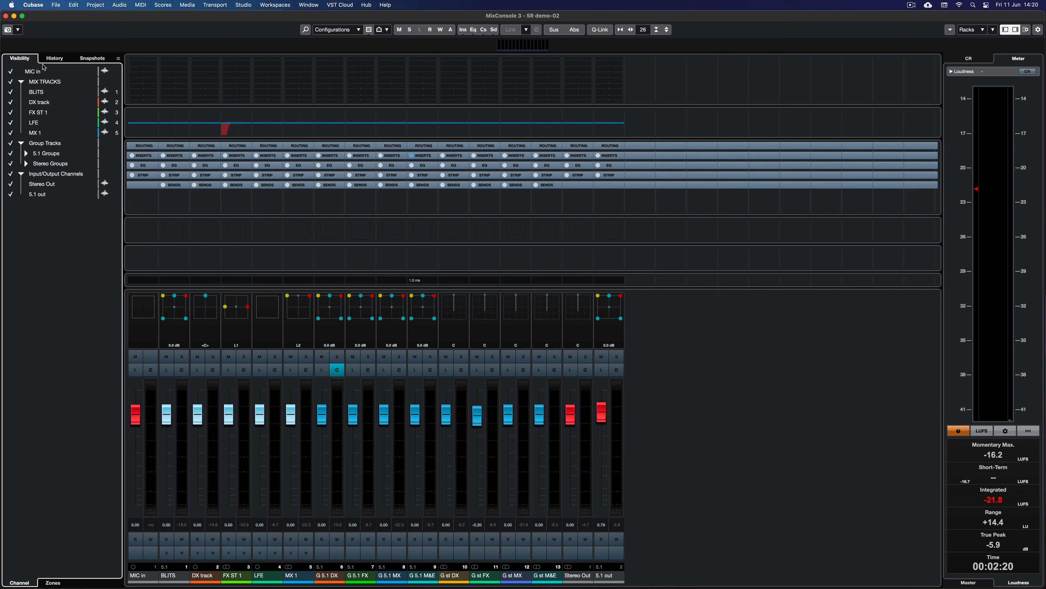
pyautogui.click(1005, 29)
pyautogui.click(1006, 30)
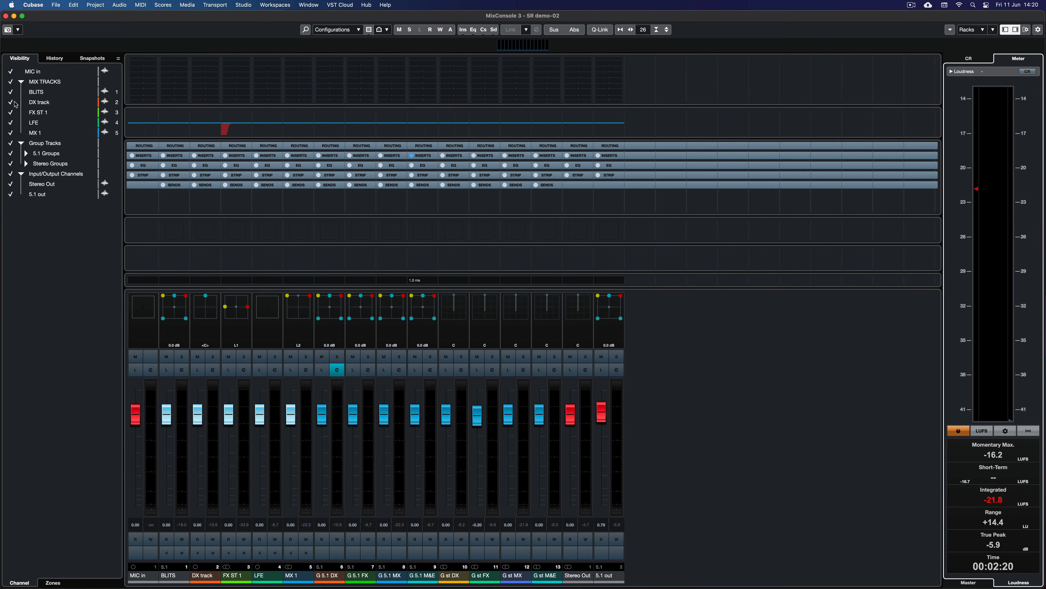
pyautogui.click(17, 59)
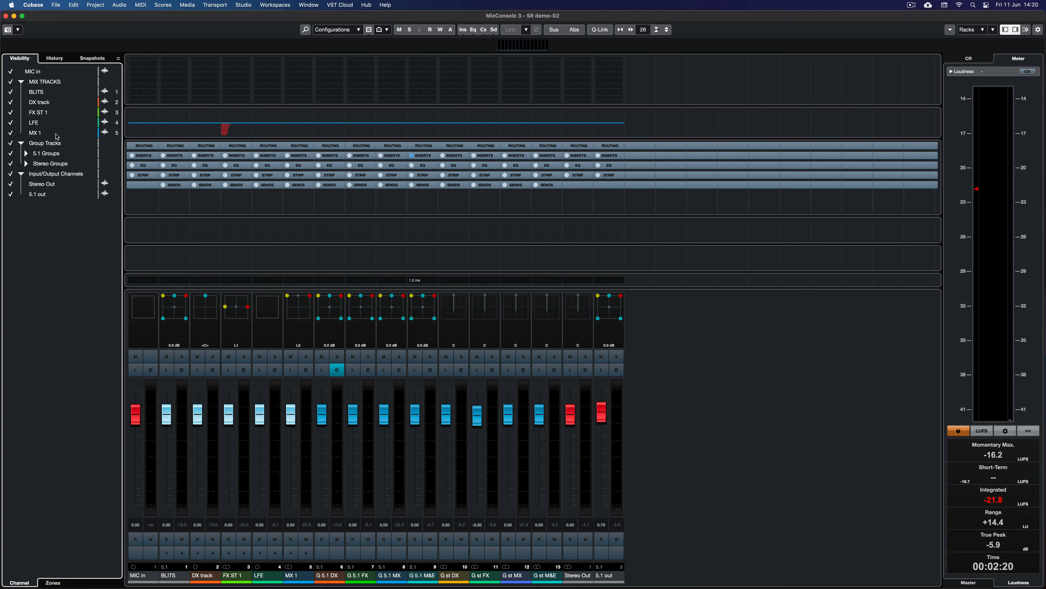
pyautogui.click(23, 144)
pyautogui.click(23, 144)
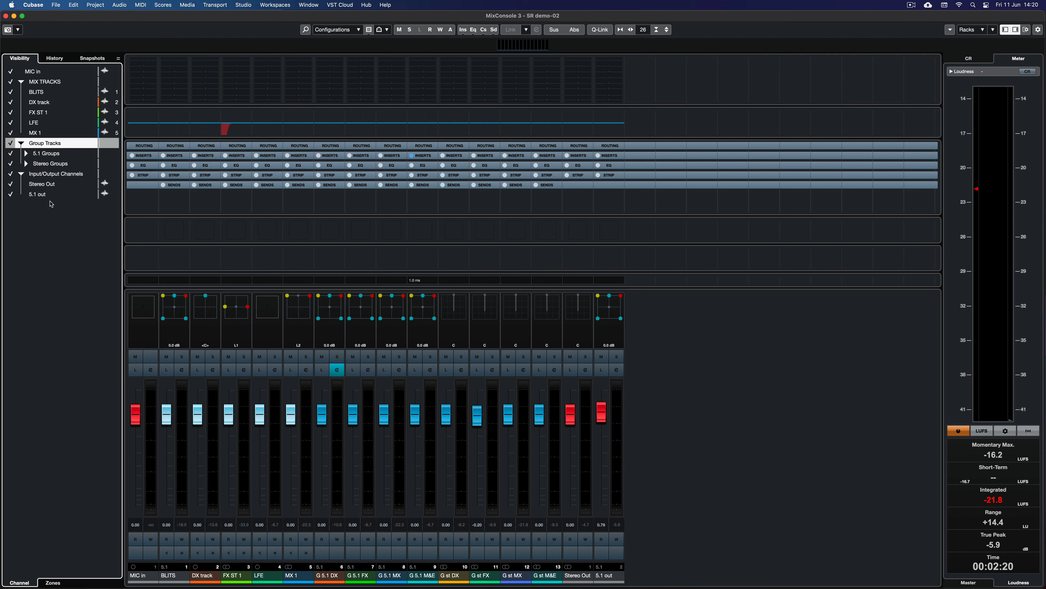
pyautogui.click(11, 72)
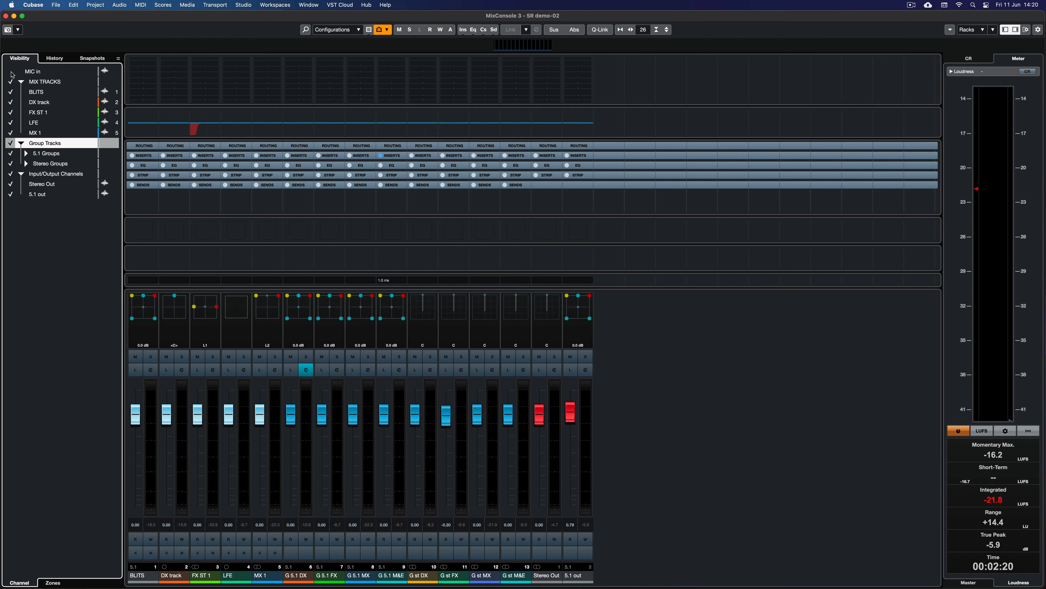
# Attach the BLITS, DX track, FX ST 1, LFE and MX 1 channels to the left edge of MixConsole 3
pyautogui.click(53, 582)
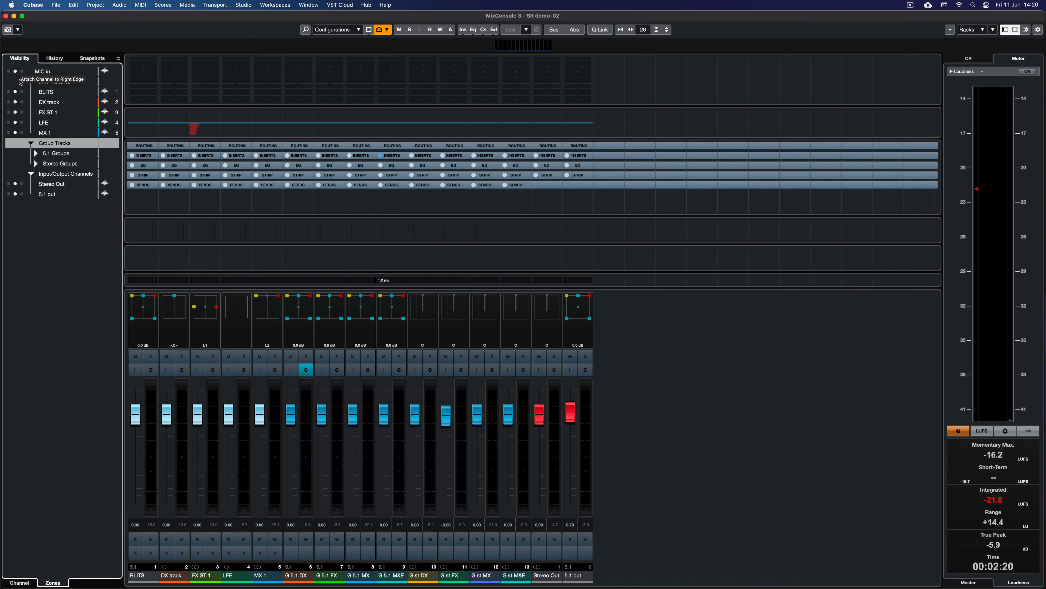
pyautogui.click(9, 92)
pyautogui.click(9, 101)
pyautogui.click(8, 112)
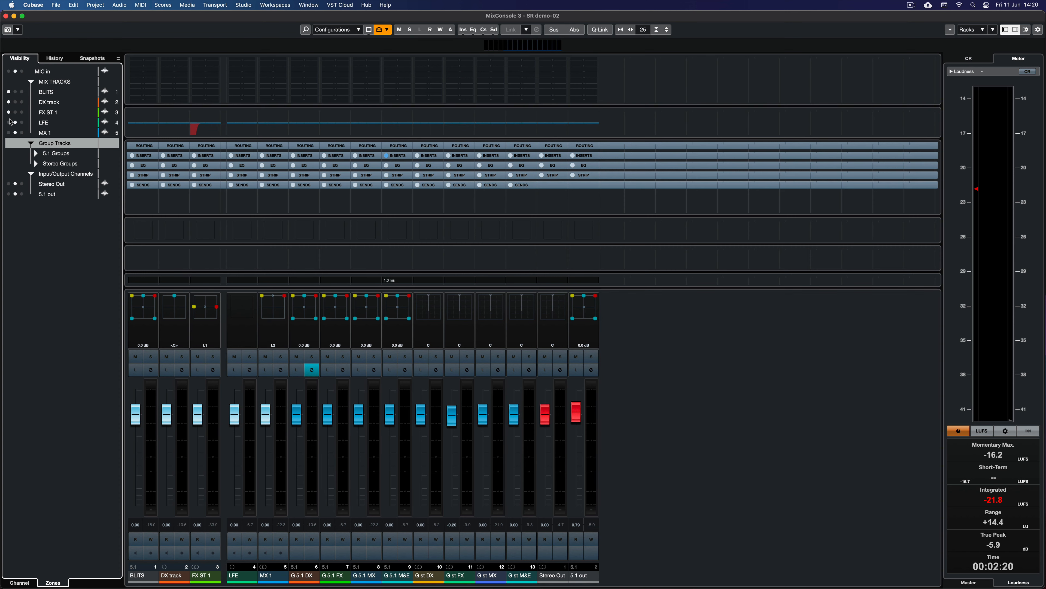
pyautogui.click(8, 122)
pyautogui.click(9, 132)
# Unfold the 5.1 Groups and Stereo Groups folders and attach the 5.1 out and Stereo Out channels to the right edge
pyautogui.click(36, 153)
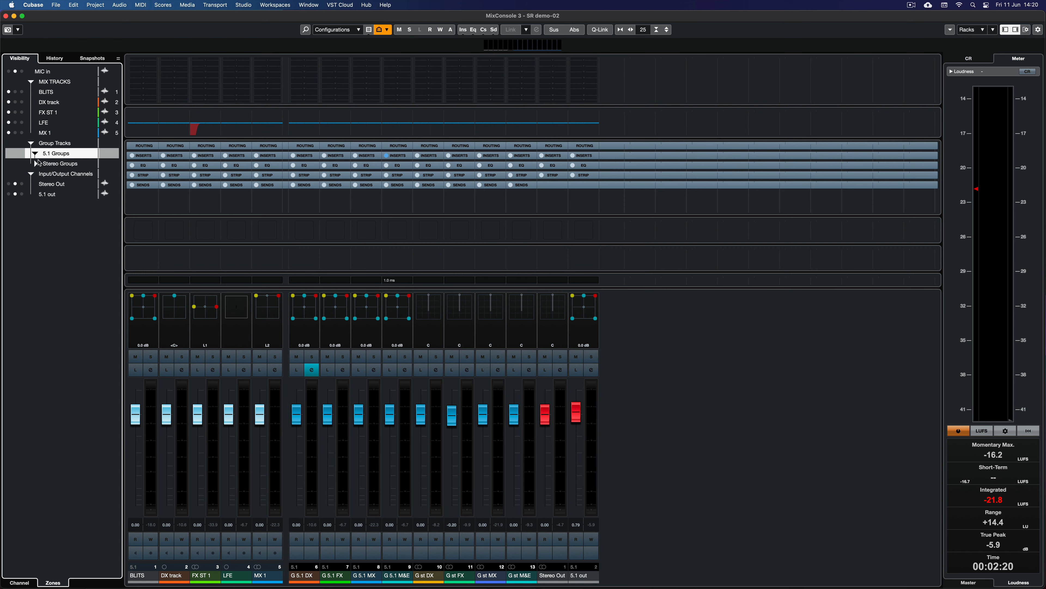
pyautogui.click(36, 203)
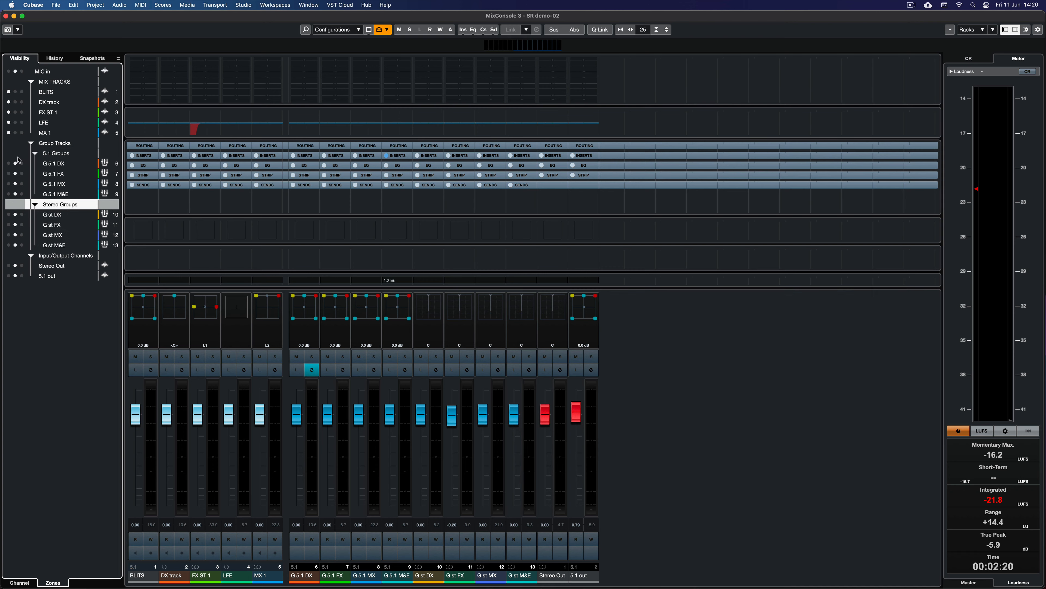
pyautogui.click(22, 275)
pyautogui.click(22, 265)
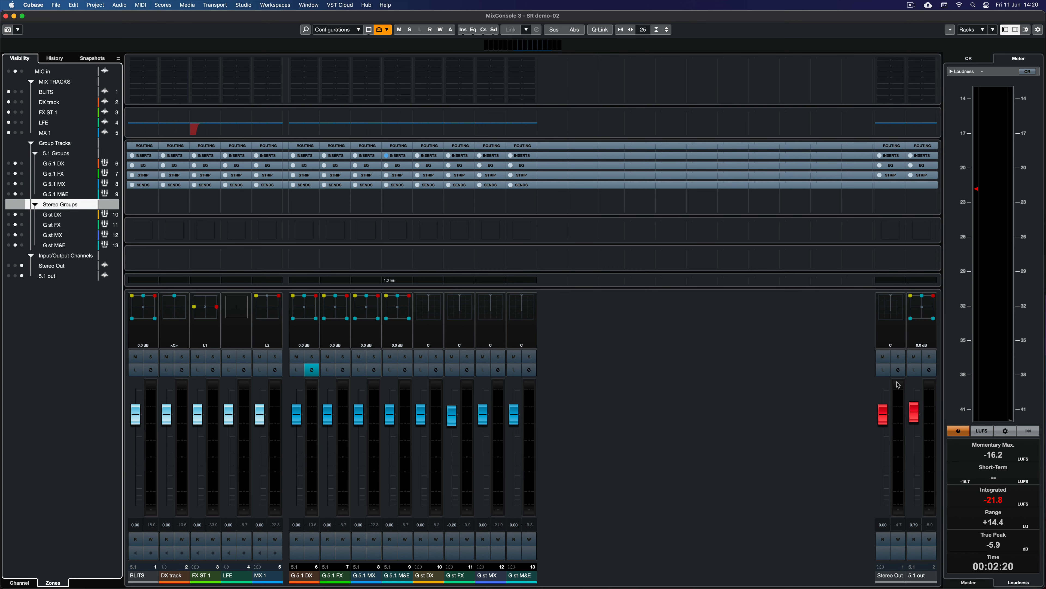
# Narrow MixConsole 3, scroll the group channels between the attached edge channels, and widen the window until all channels fit
pyautogui.moveTo(1045, 348); pyautogui.dragTo(596, 348)
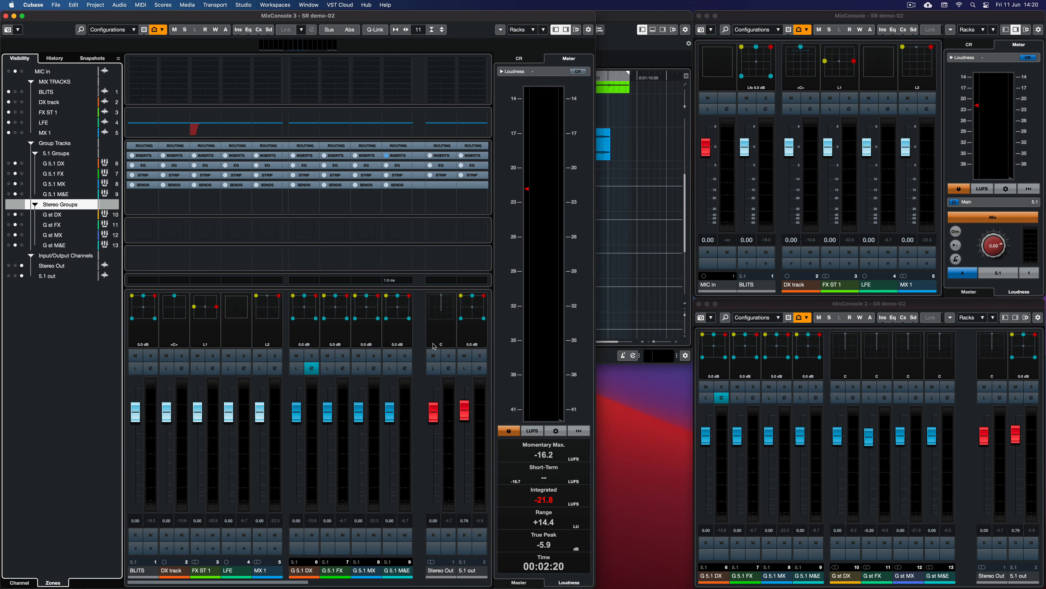
pyautogui.moveTo(362, 346); pyautogui.dragTo(362, 345)
pyautogui.hscroll(5, 369, 556)
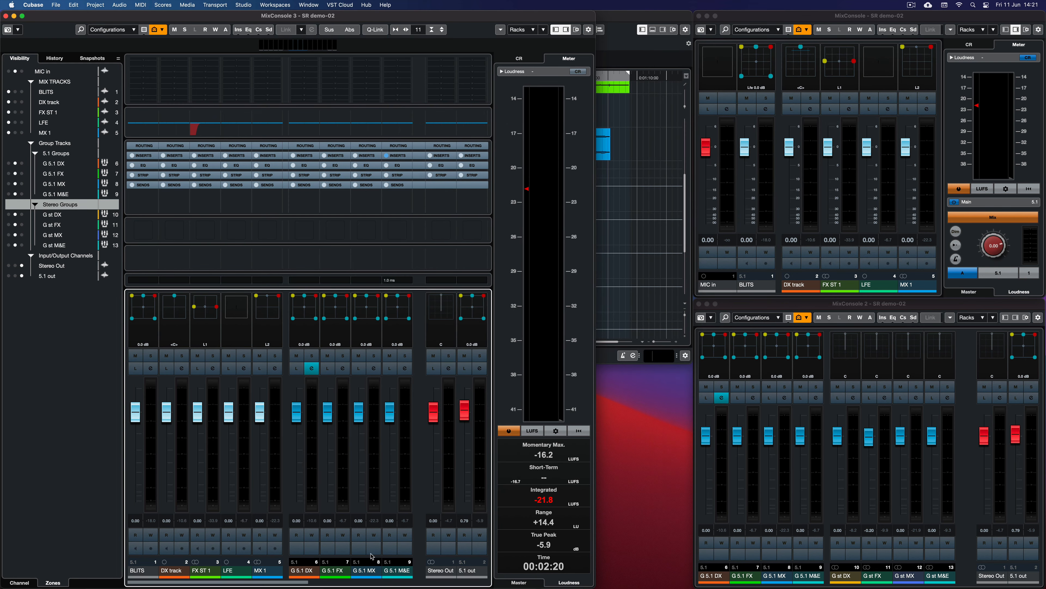
pyautogui.hscroll(-5, 370, 556)
pyautogui.moveTo(596, 21); pyautogui.dragTo(821, 38)
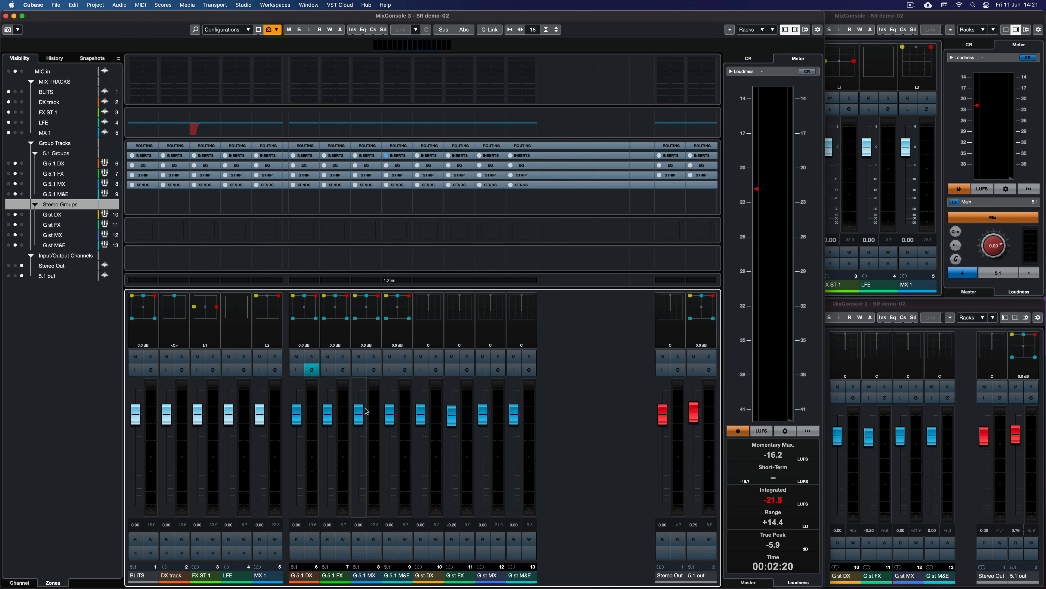
# Increase the channel width in MixConsole 3 by two steps
pyautogui.click(730, 30)
pyautogui.moveTo(738, 26)
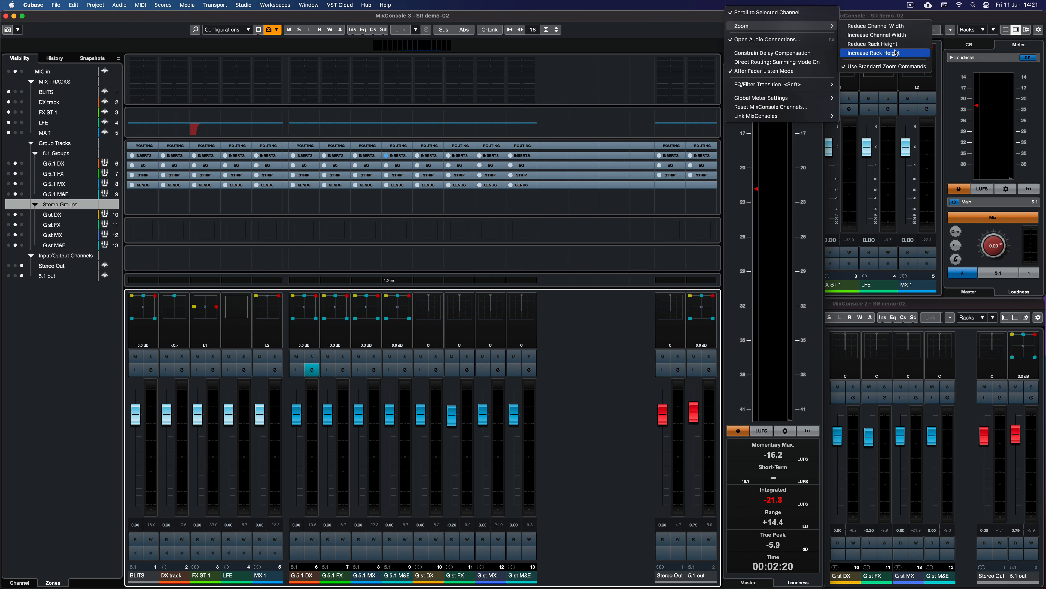
pyautogui.click(876, 35)
pyautogui.click(730, 30)
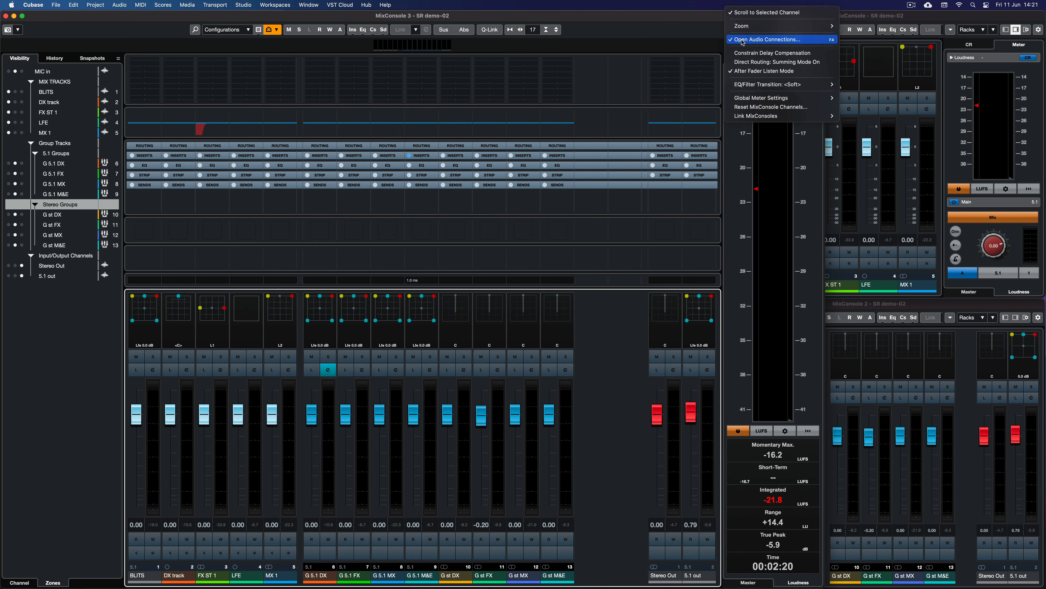
pyautogui.moveTo(762, 26)
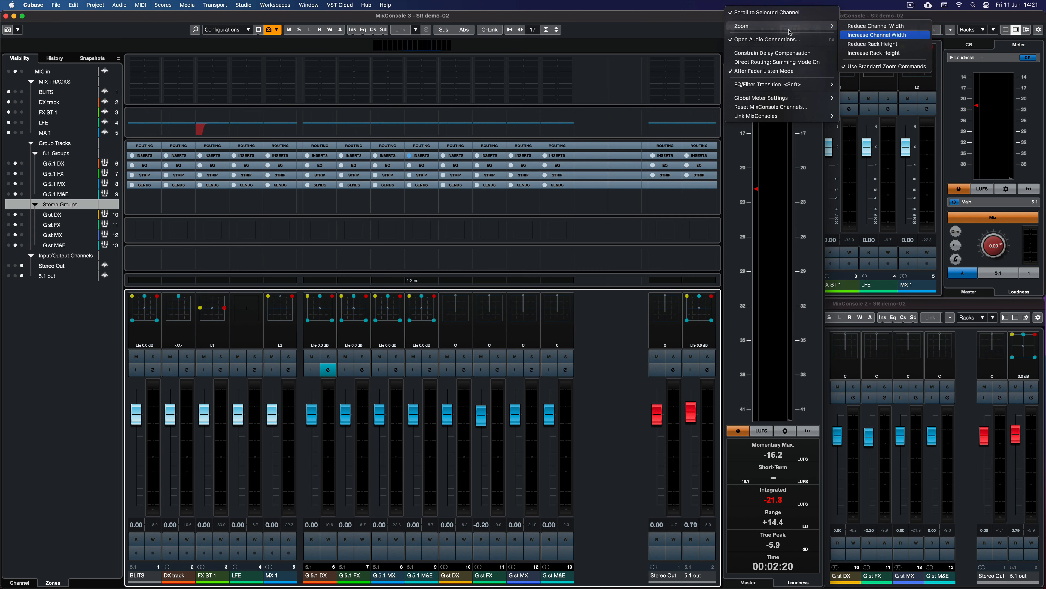
pyautogui.click(871, 35)
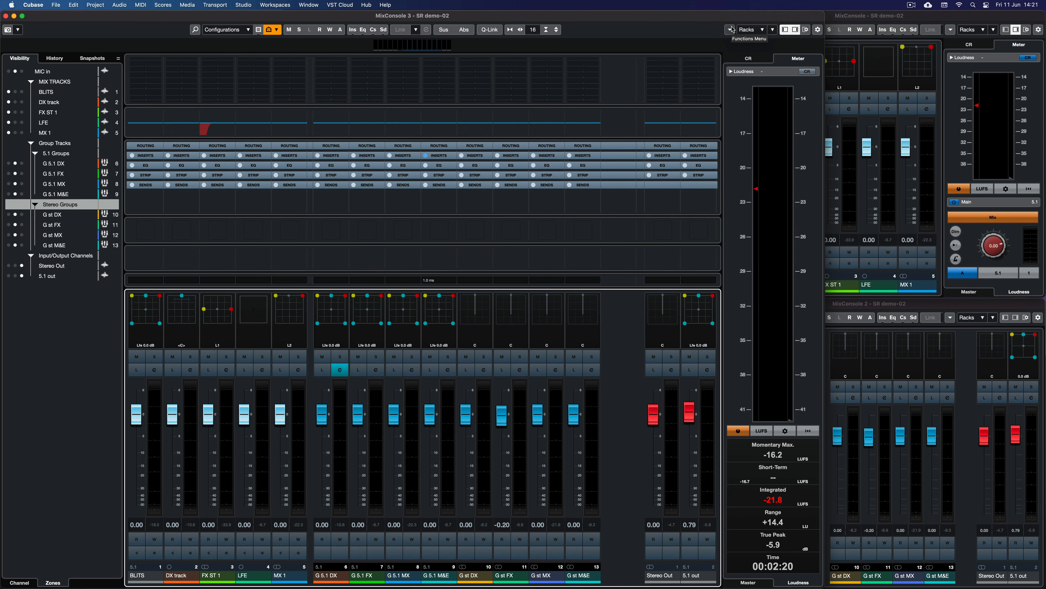
# Reduce the channel width in MixConsole 3 by three steps
pyautogui.click(731, 30)
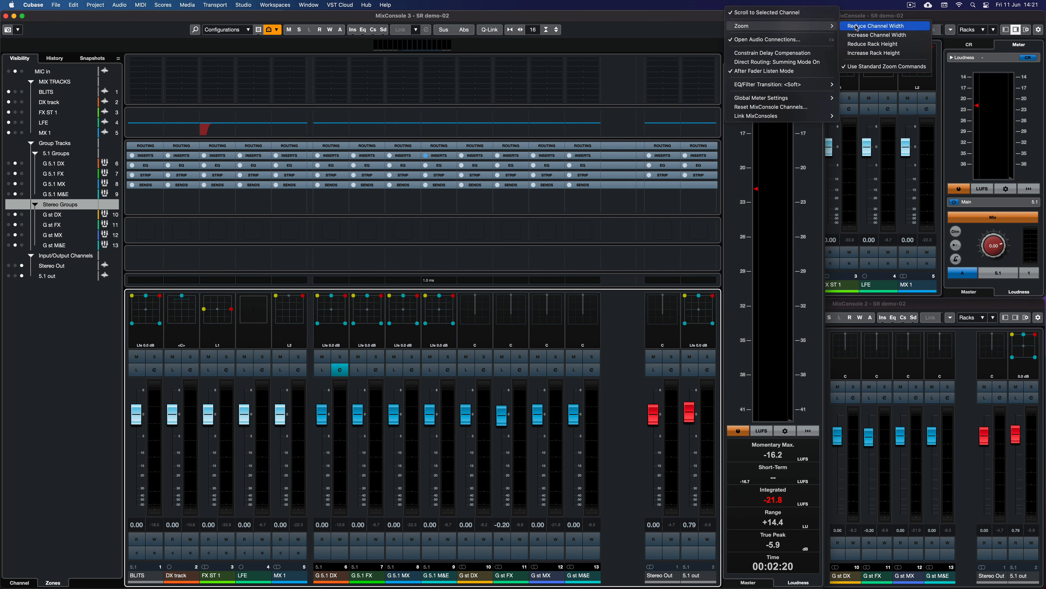
pyautogui.click(857, 27)
pyautogui.click(731, 30)
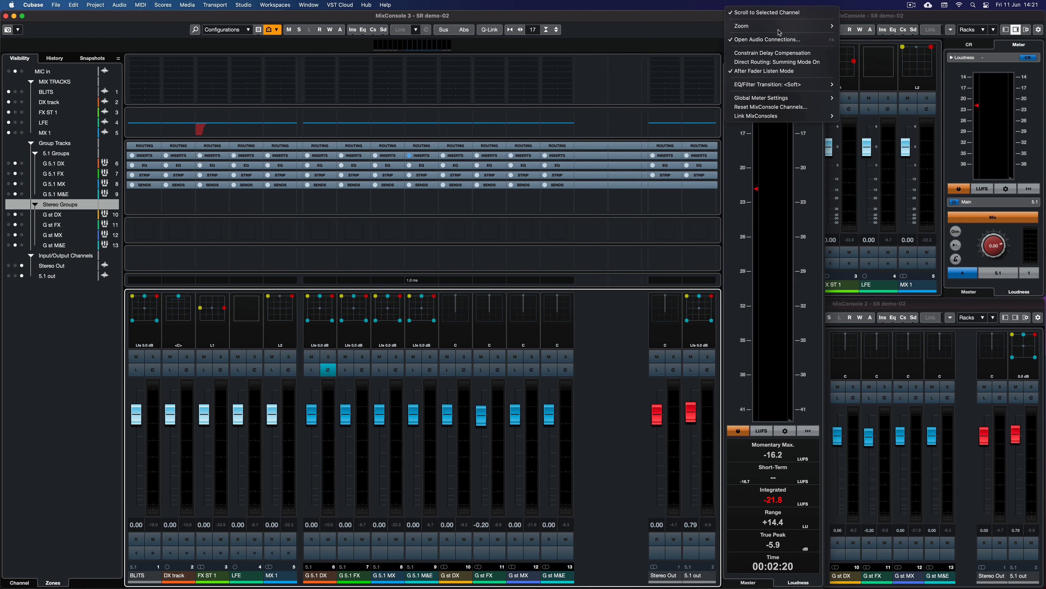
pyautogui.moveTo(820, 26)
pyautogui.click(858, 27)
pyautogui.click(731, 30)
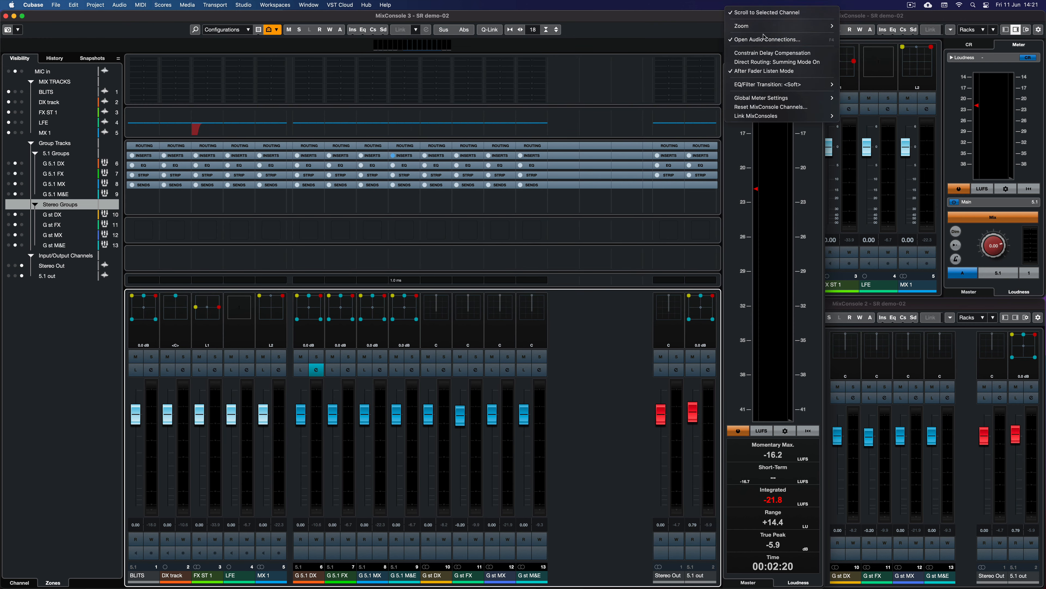
pyautogui.click(856, 27)
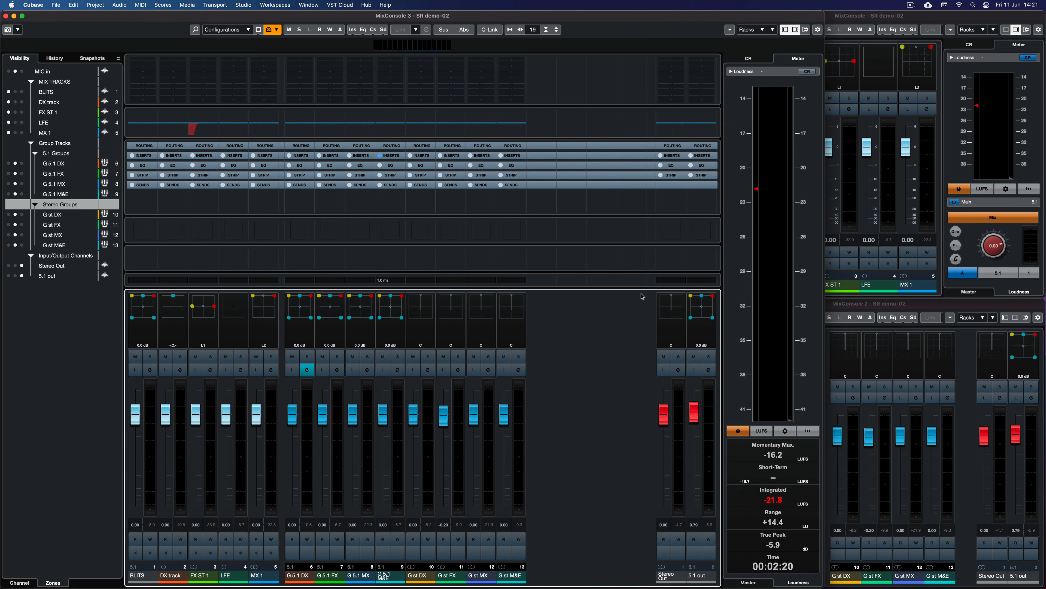
# Hide the left and right zones of MixConsole 3 and narrow its window to expose more of the other two MixConsoles
pyautogui.click(785, 29)
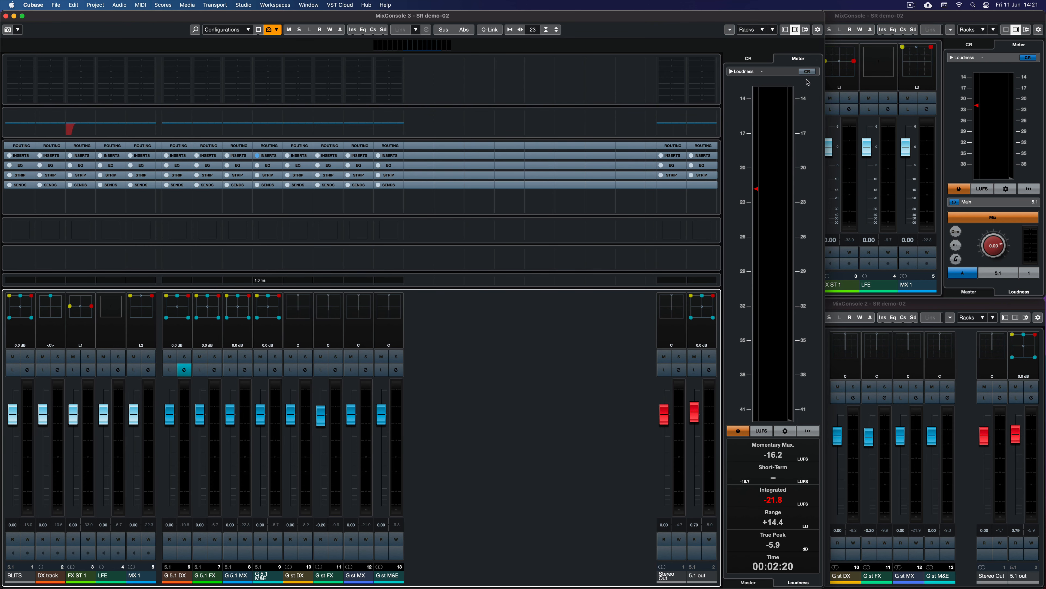
pyautogui.click(795, 29)
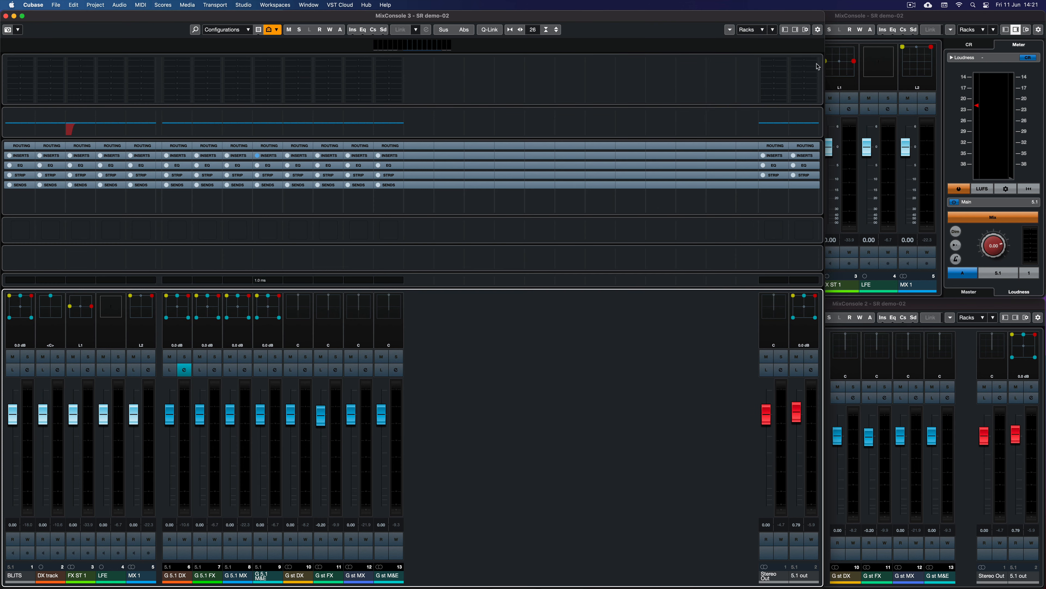
pyautogui.moveTo(824, 62); pyautogui.dragTo(727, 80)
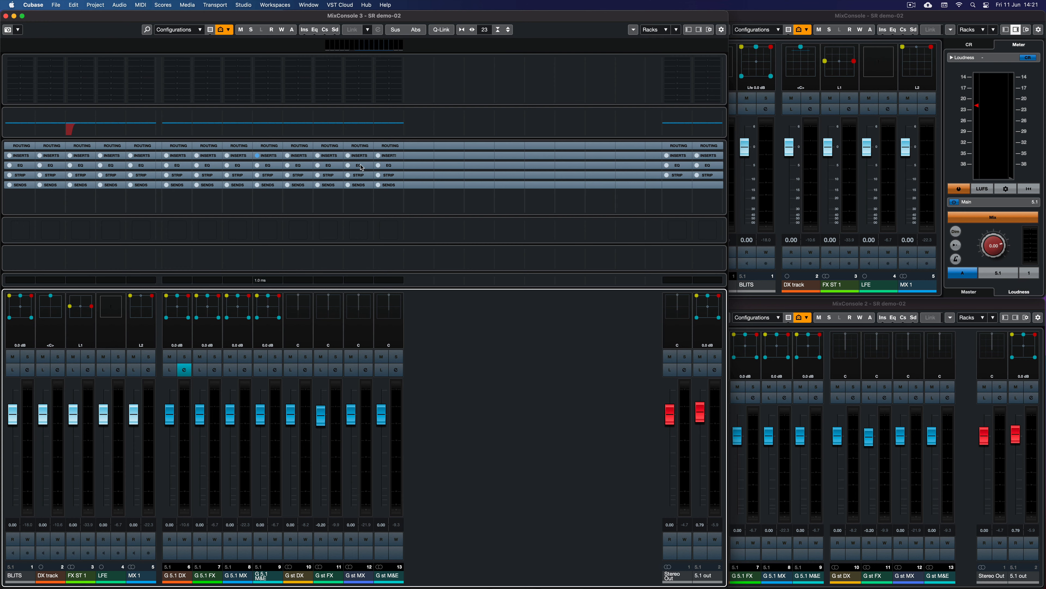